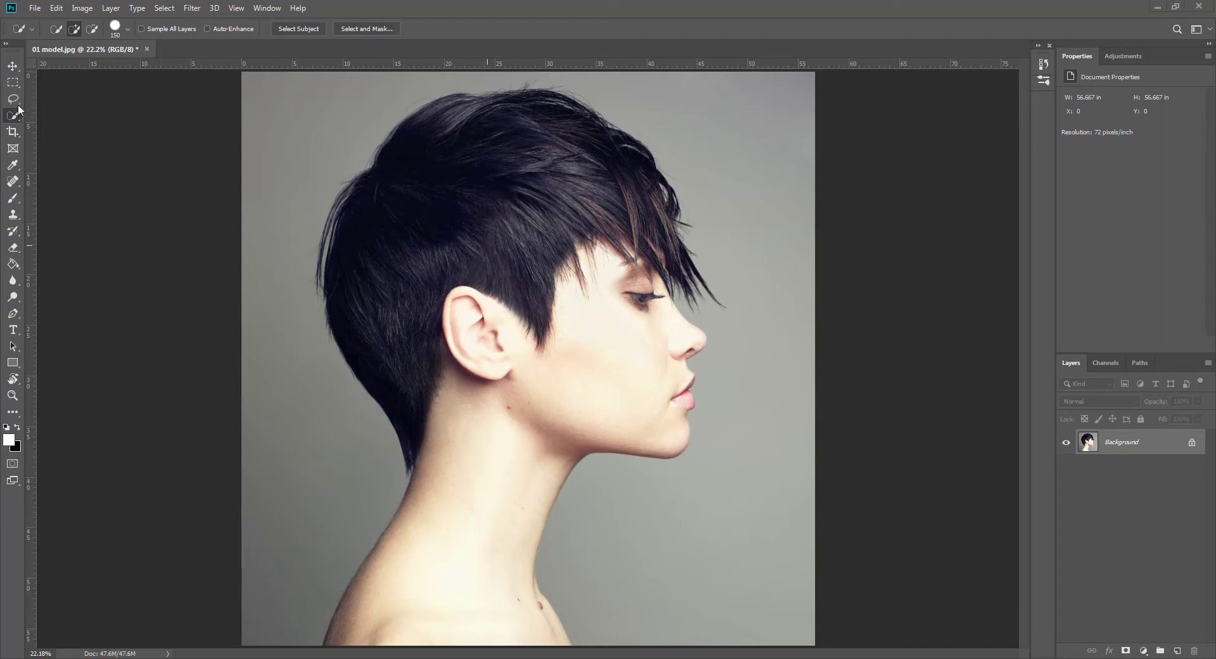
Select the model automatically with Select Subject and open the selection in the Select and Mask workspace.
key(space)
click(303, 29)
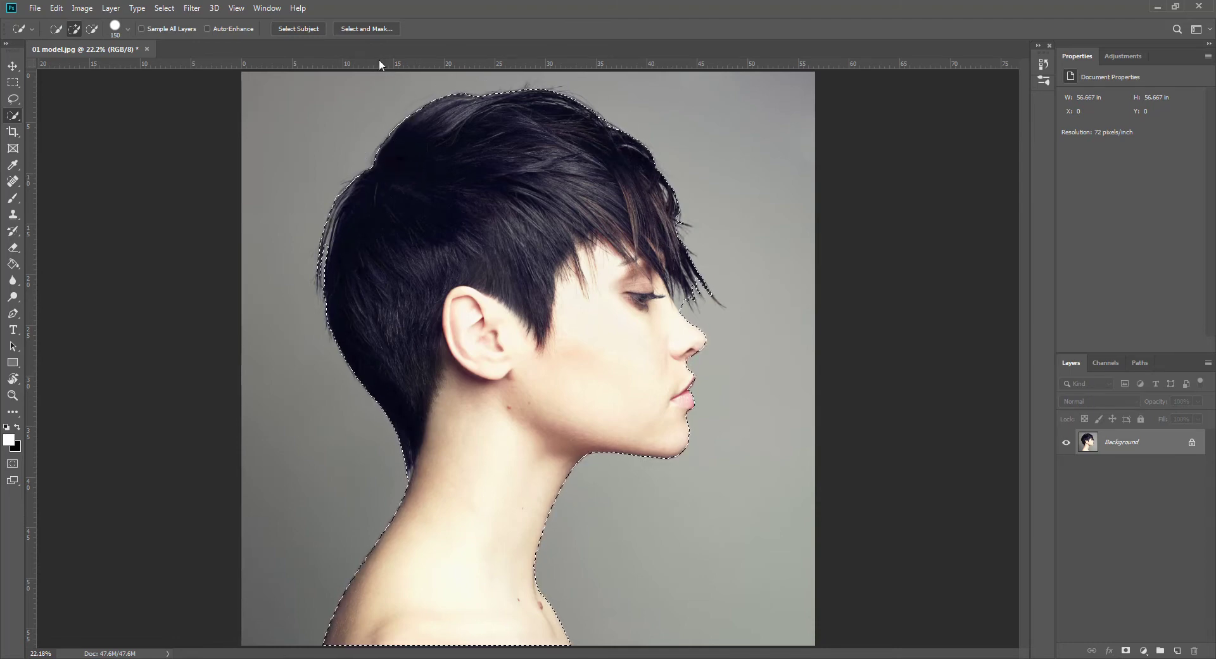
click(365, 29)
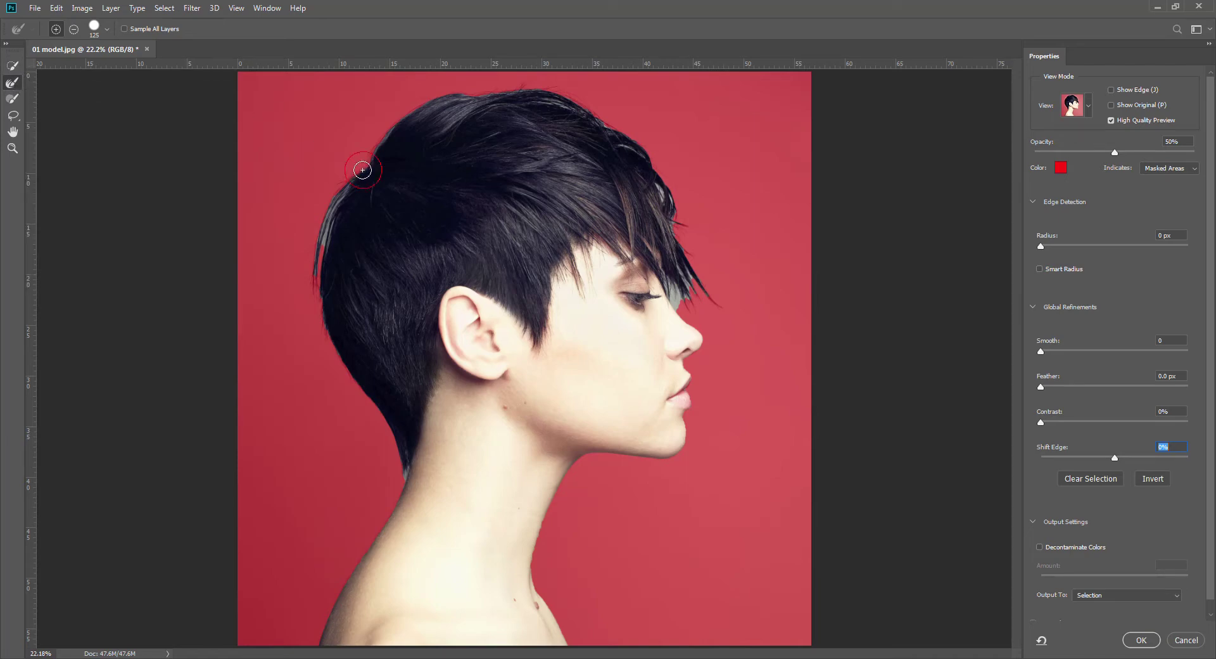
Refine the selection edge along the hair at the back of the head, over the crown and around the fringe tips.
mouse_move(340, 191)
mouse_down()
mouse_move(321, 239)
mouse_move(319, 314)
mouse_move(403, 476)
mouse_move(383, 469)
mouse_up()
mouse_move(391, 171)
mouse_down()
mouse_move(425, 105)
mouse_move(536, 86)
mouse_move(570, 100)
mouse_move(541, 100)
mouse_move(588, 108)
mouse_move(645, 145)
mouse_move(655, 165)
mouse_move(618, 145)
mouse_move(651, 156)
mouse_move(691, 275)
mouse_up()
mouse_move(715, 310)
mouse_down()
mouse_move(680, 252)
mouse_move(684, 274)
mouse_up()
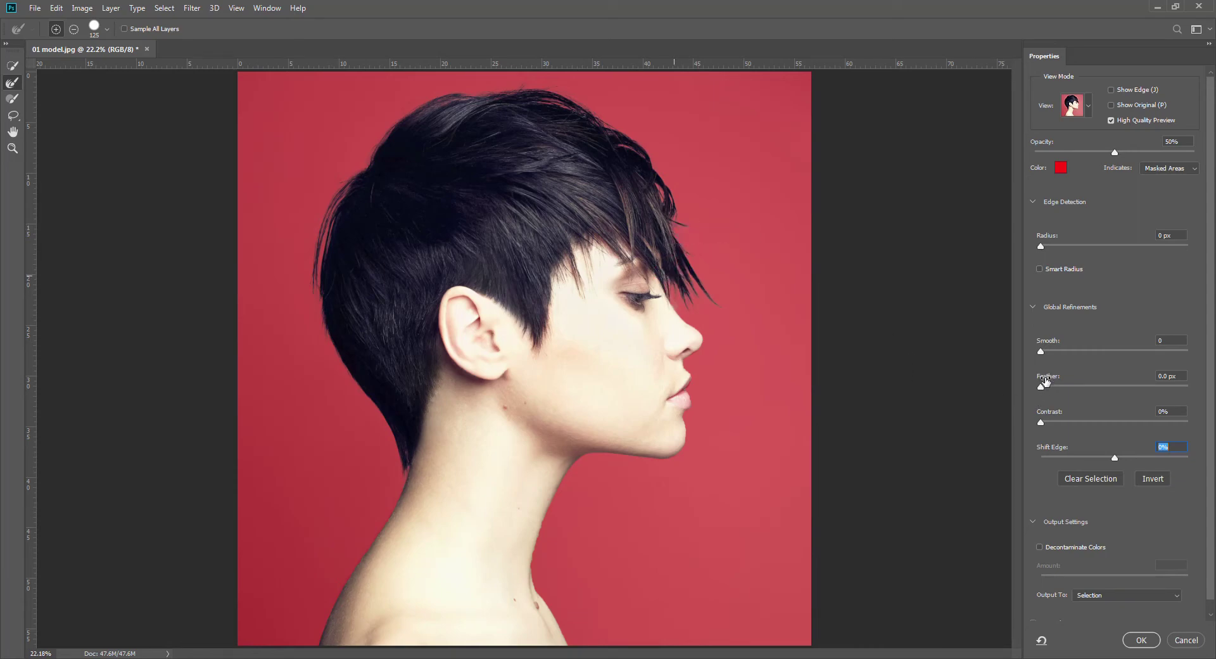
Set Feather to 1.0 px and Shift Edge to -12%, enable Decontaminate Colors, and output to a New Layer with Layer Mask.
drag(1042, 388, 1046, 389)
drag(1115, 457, 1105, 458)
click(1039, 547)
click(1142, 640)
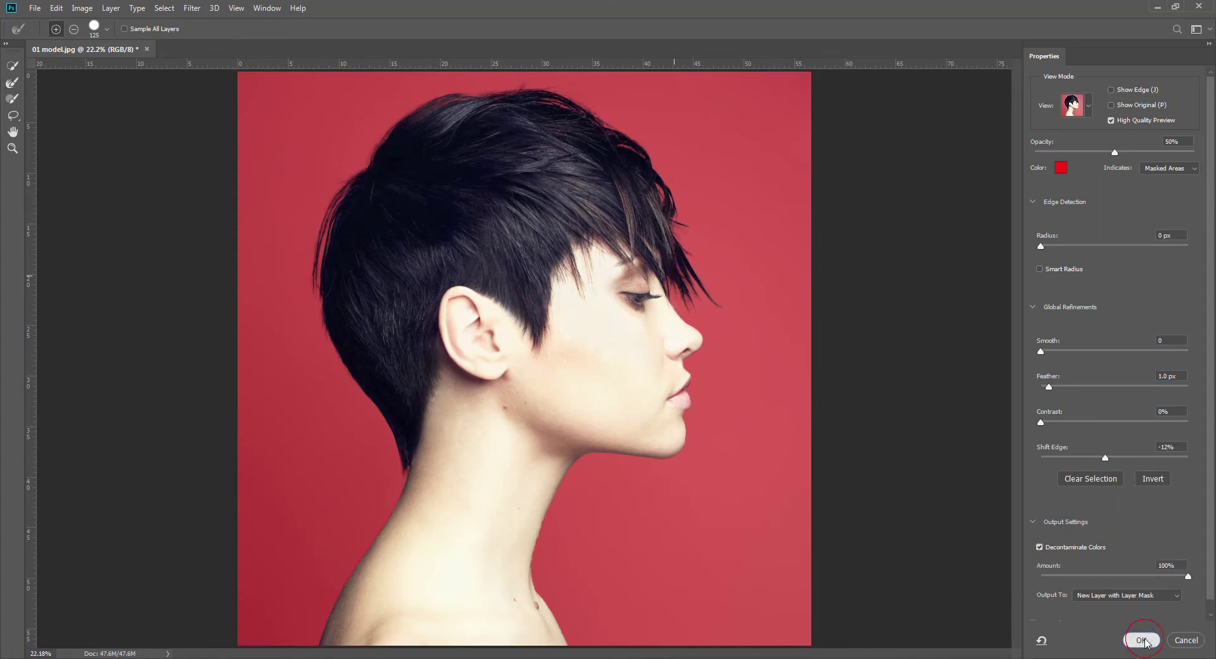
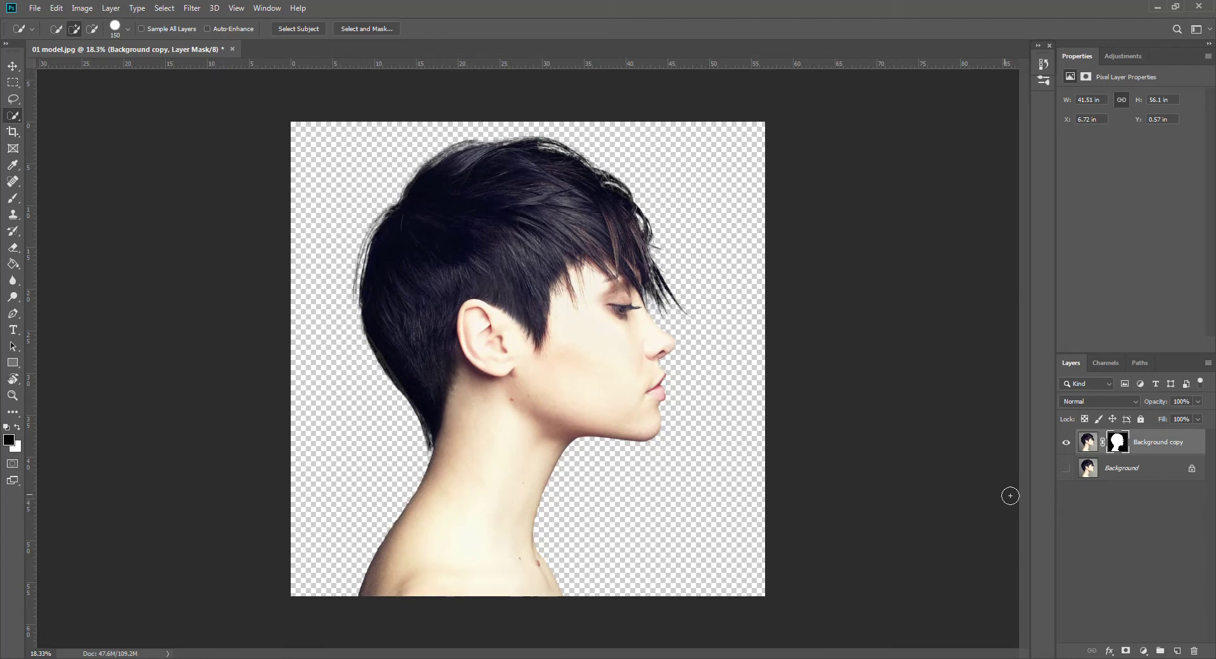
Add a new layer directly above Background and fill it with white.
click(1143, 468)
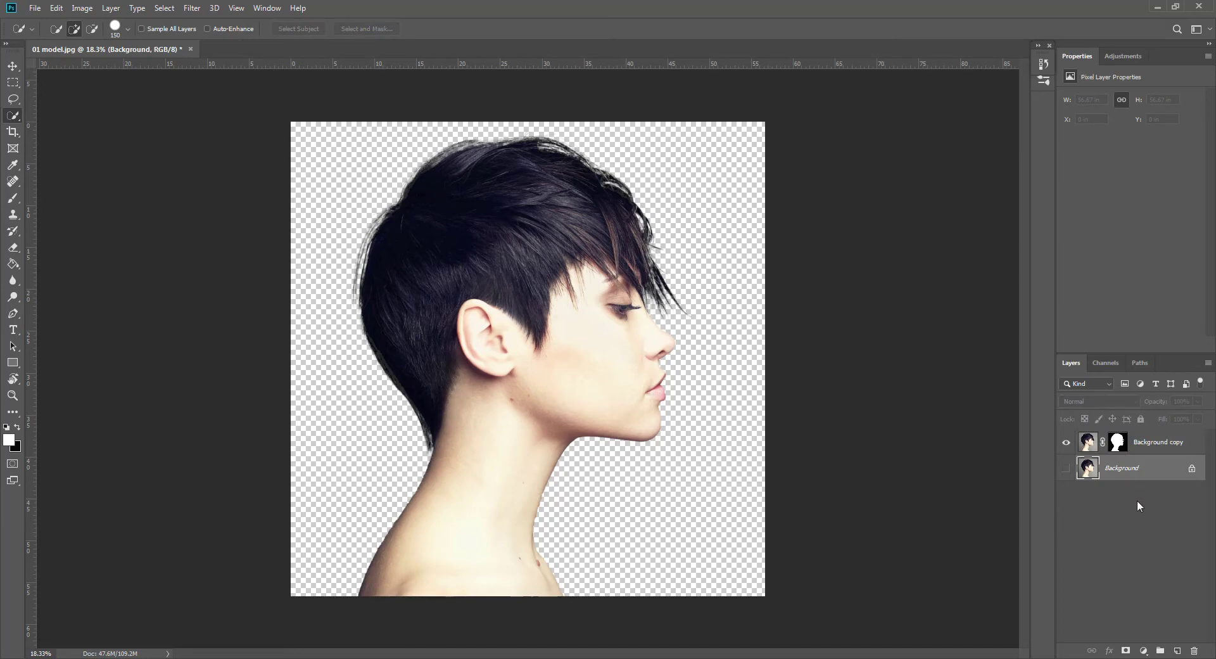
click(1178, 651)
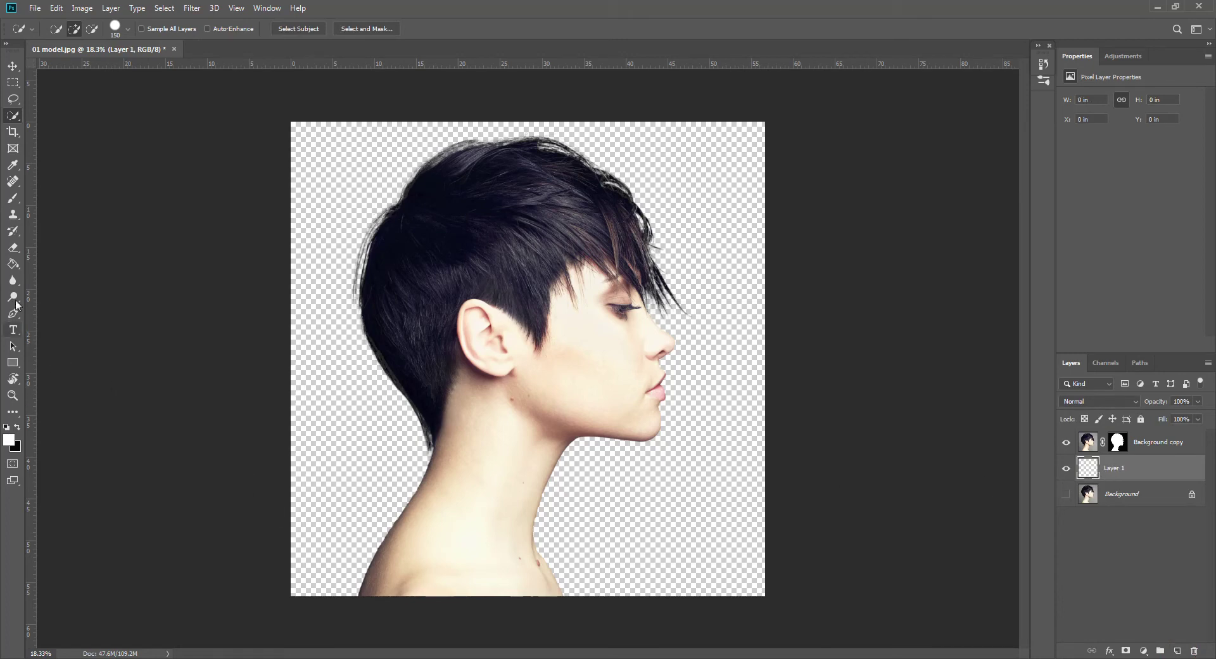
click(14, 265)
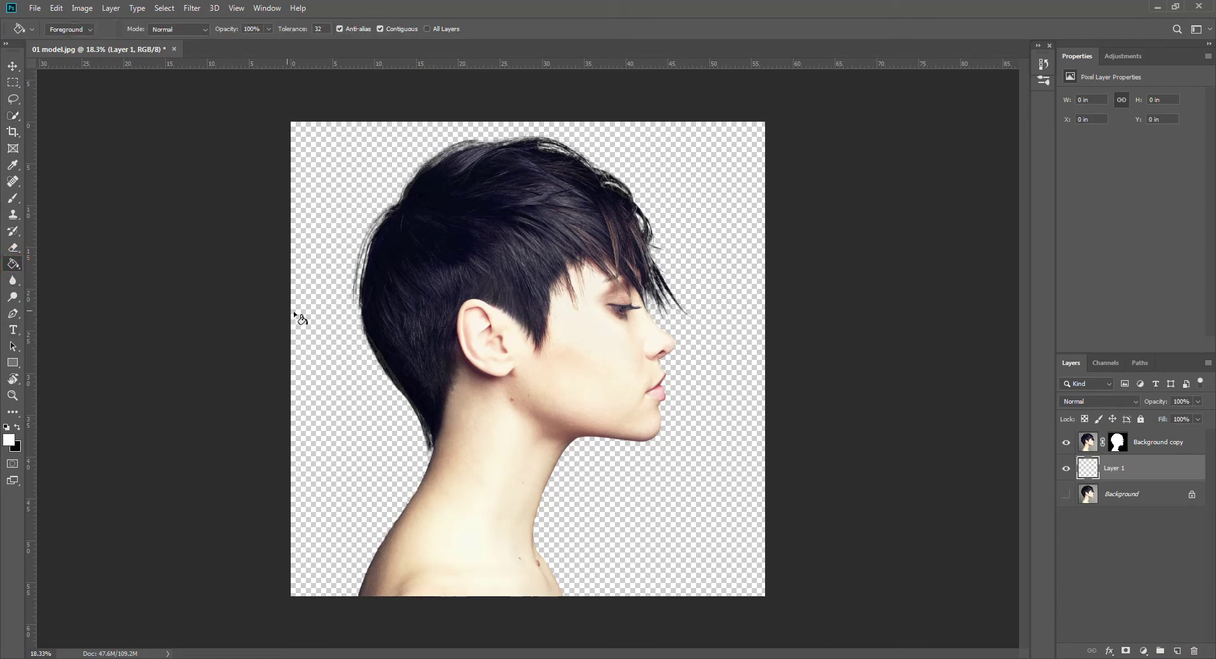
click(314, 323)
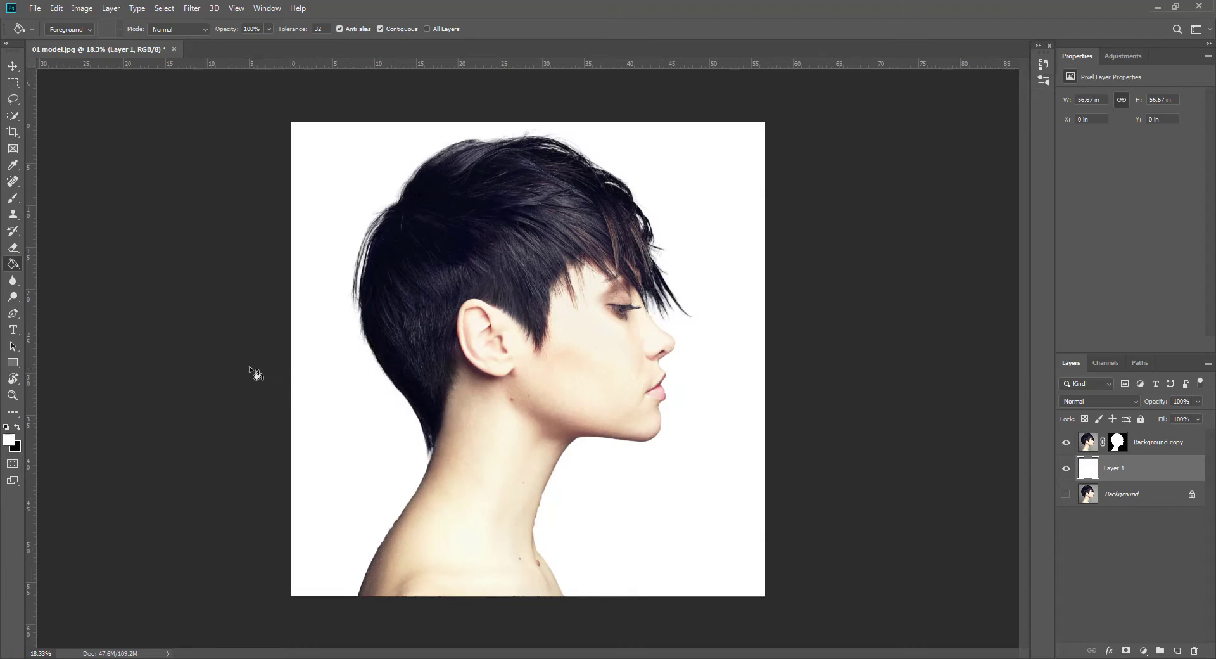
click(35, 8)
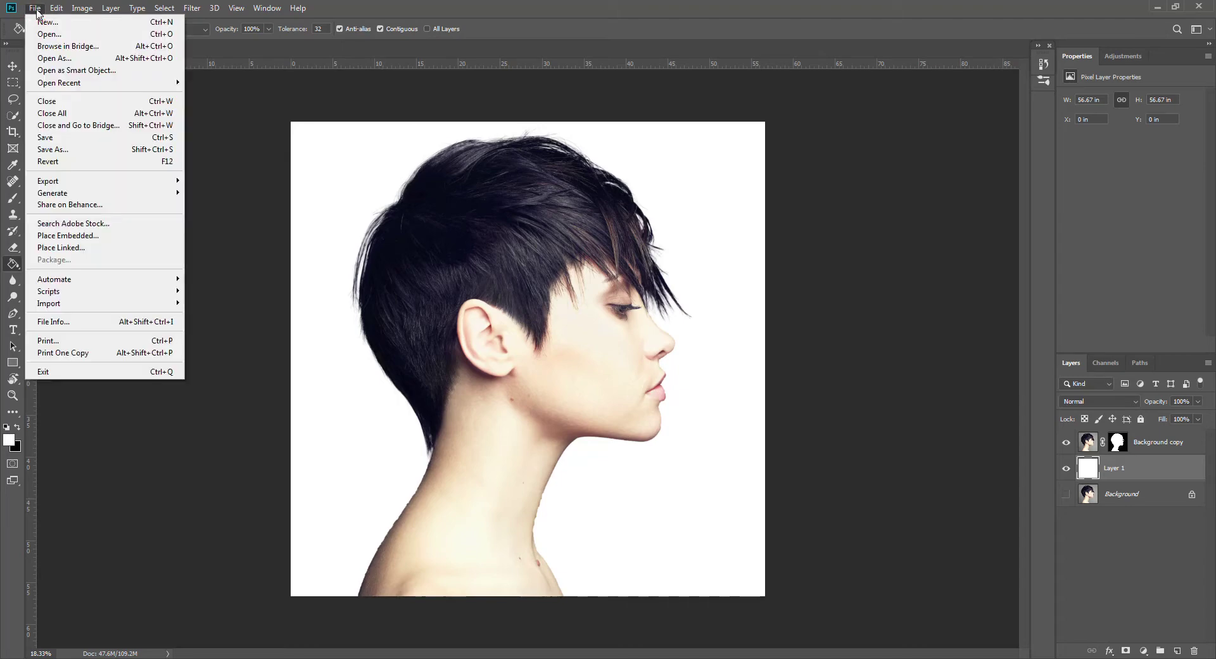
click(45, 34)
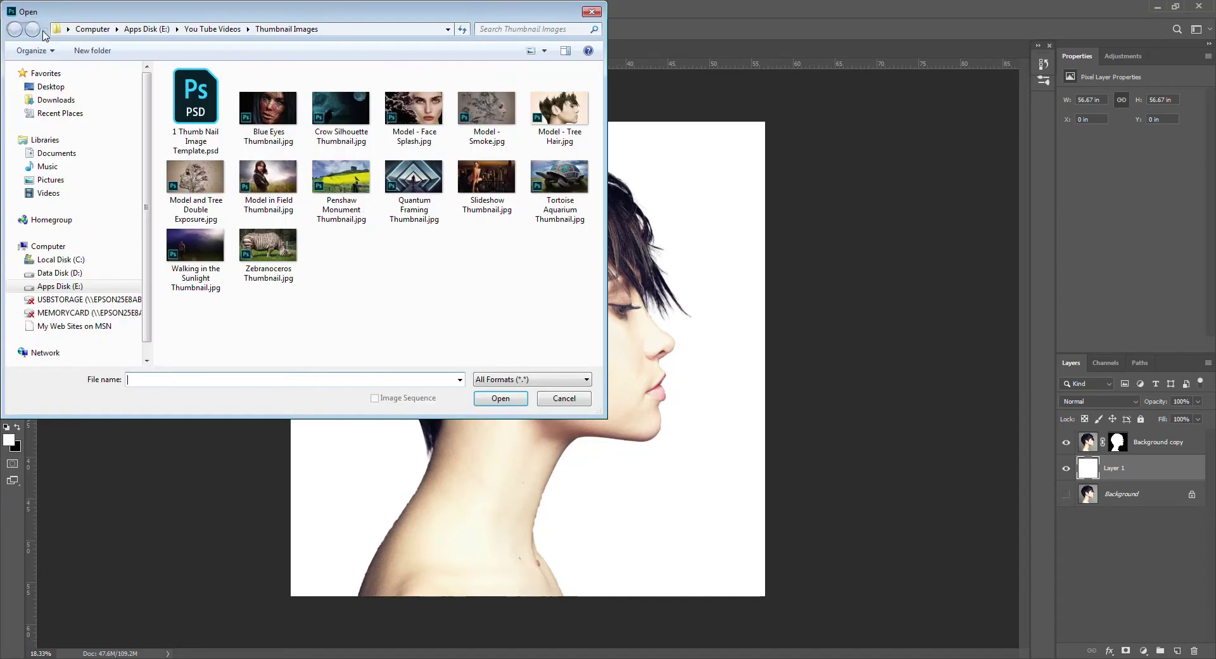
click(591, 12)
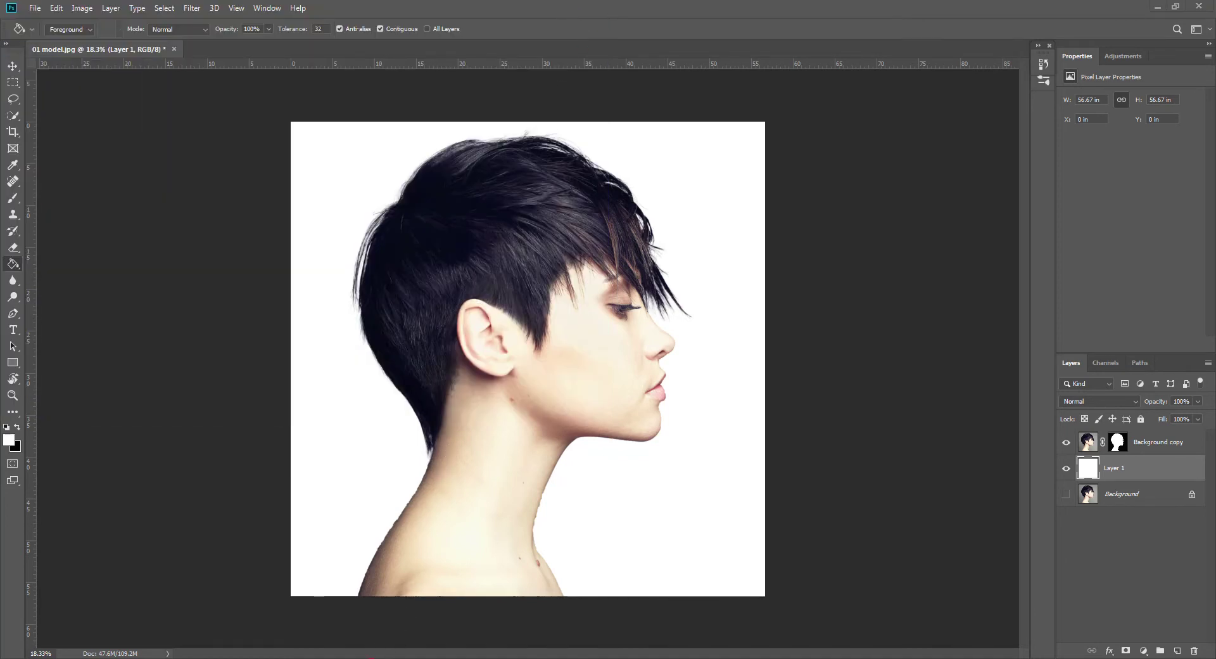
Switch to Adobe Bridge and open 02 trees.jpg from there in Photoshop.
click(374, 657)
double_click(310, 129)
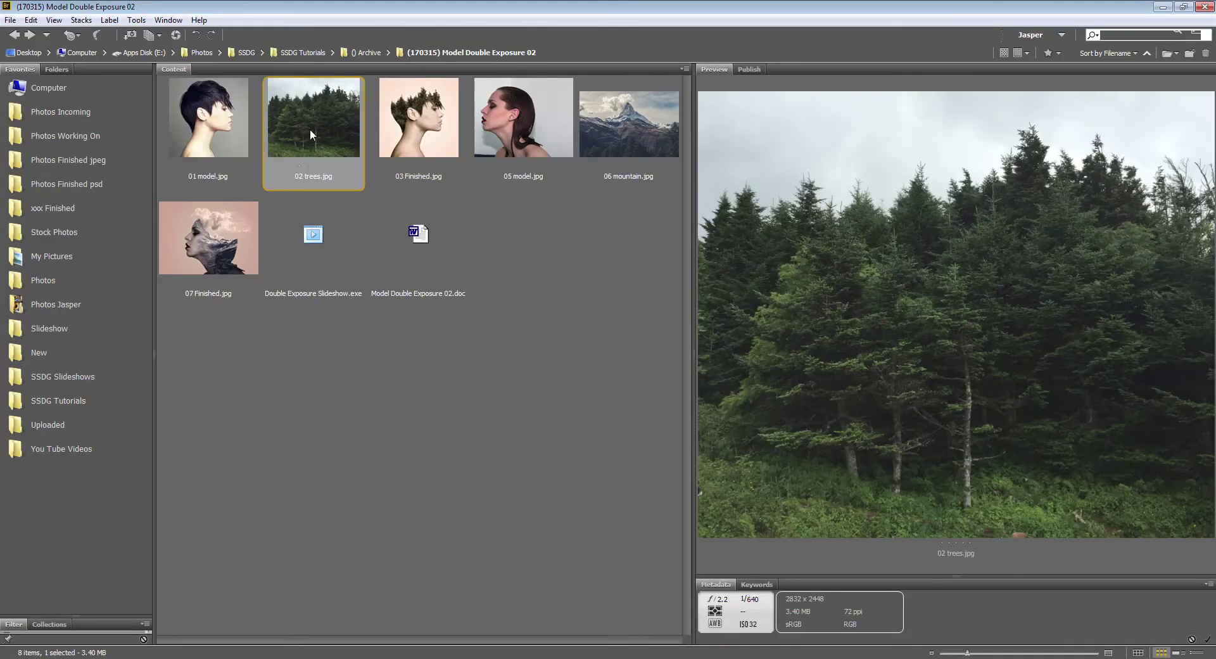
key(space)
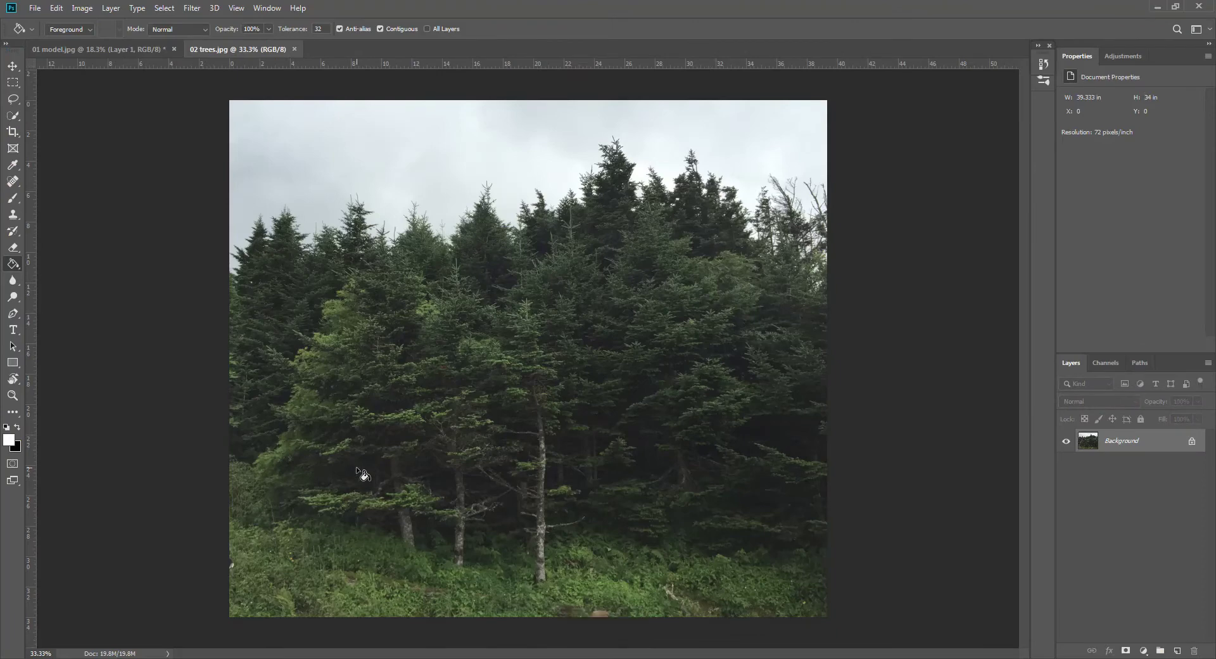
Float the 02 trees.jpg document, copy its Background layer into 01 model.jpg, and close the trees document.
click(261, 49)
drag(261, 49, 328, 520)
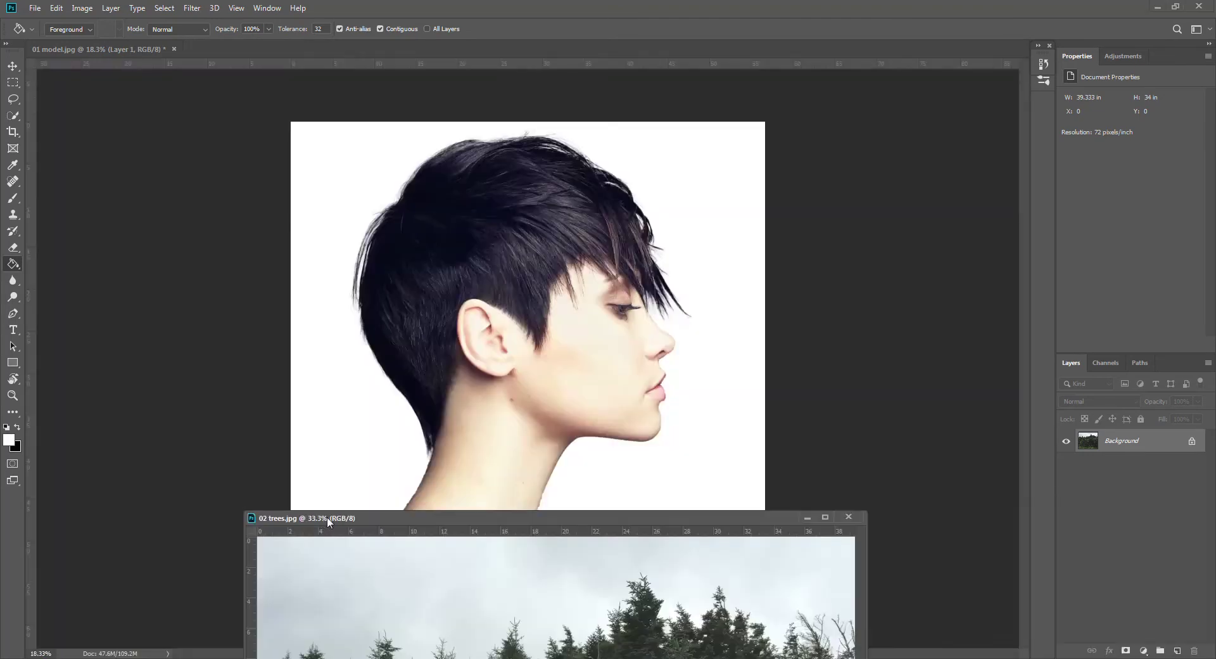
drag(1093, 445, 538, 328)
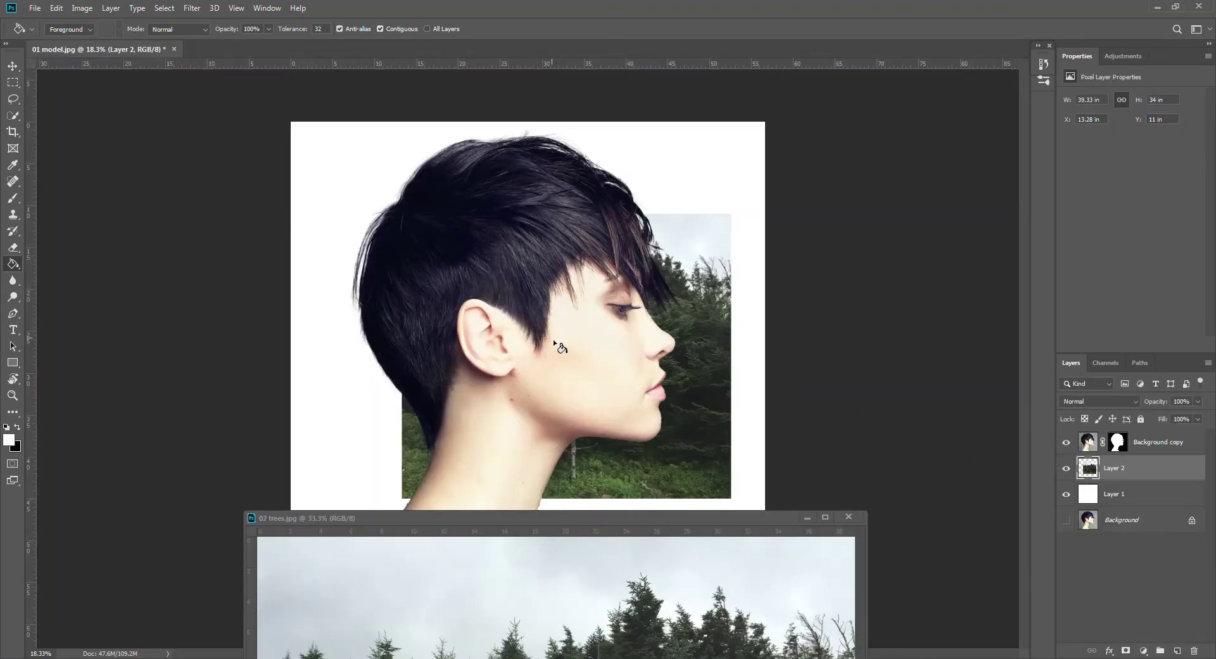
click(849, 516)
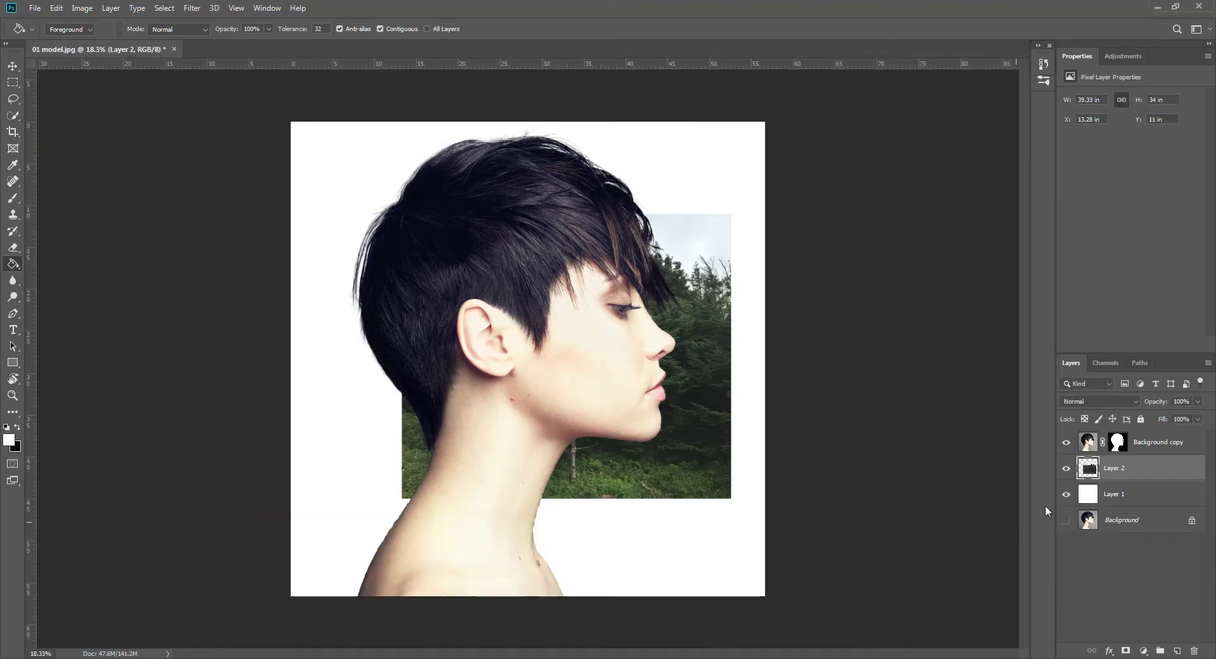
Place the trees layer above Background copy and set its blend mode to Screen.
drag(1116, 470, 1127, 438)
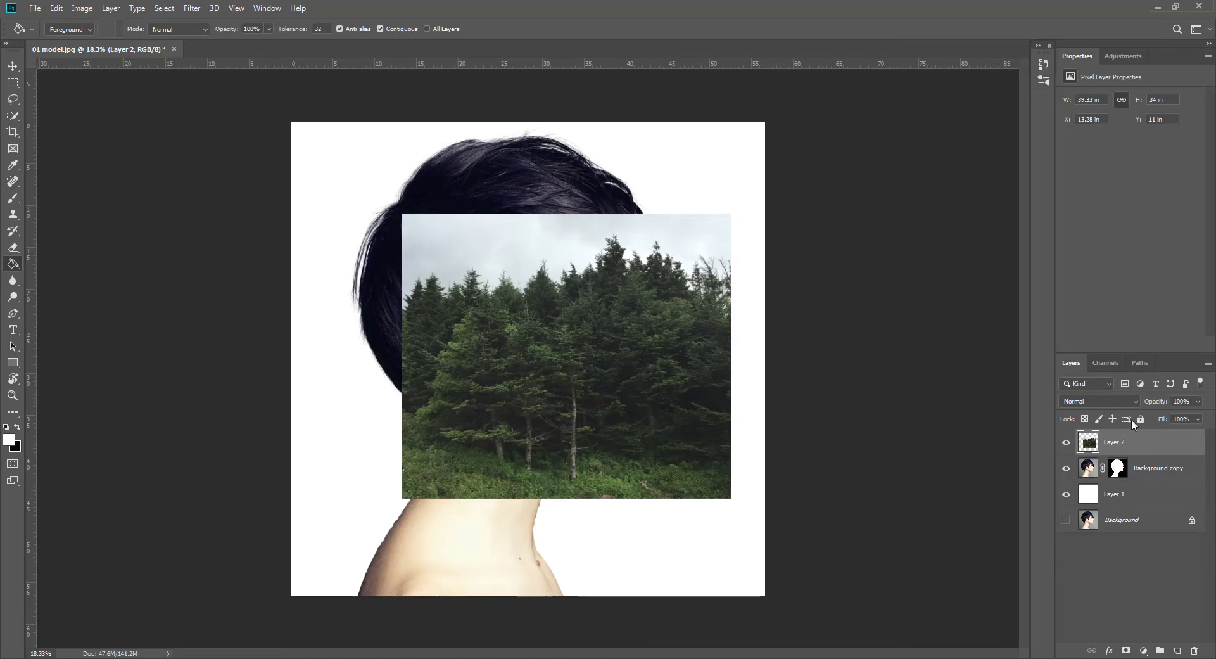
click(1134, 399)
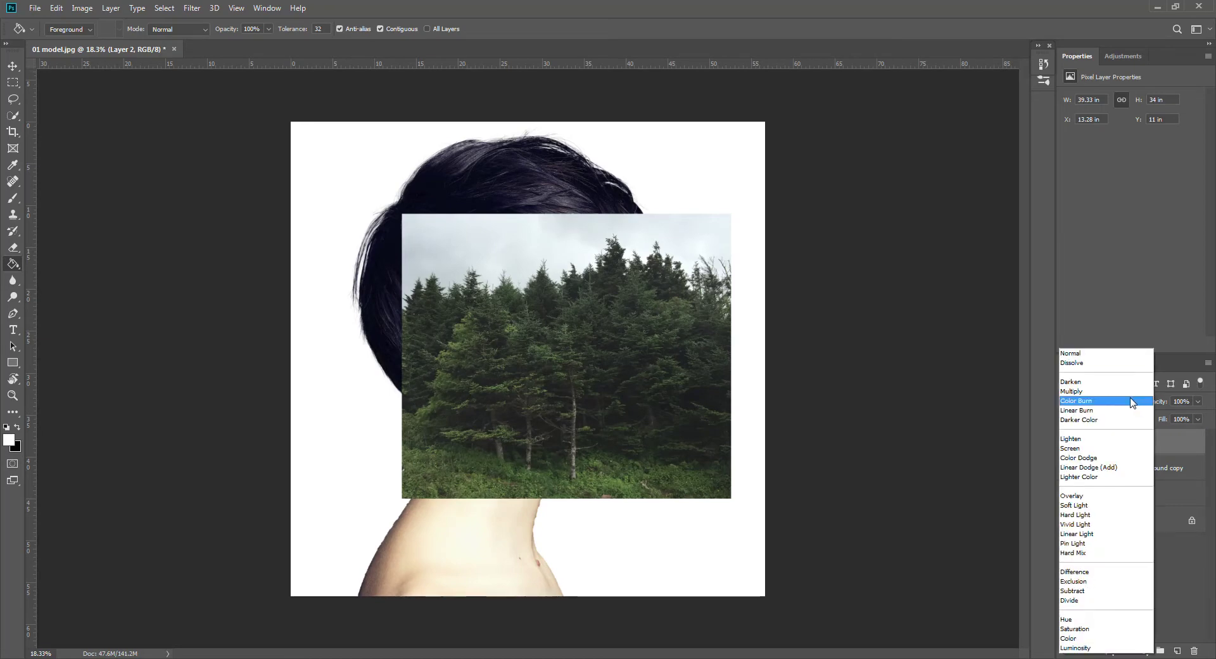
click(1082, 448)
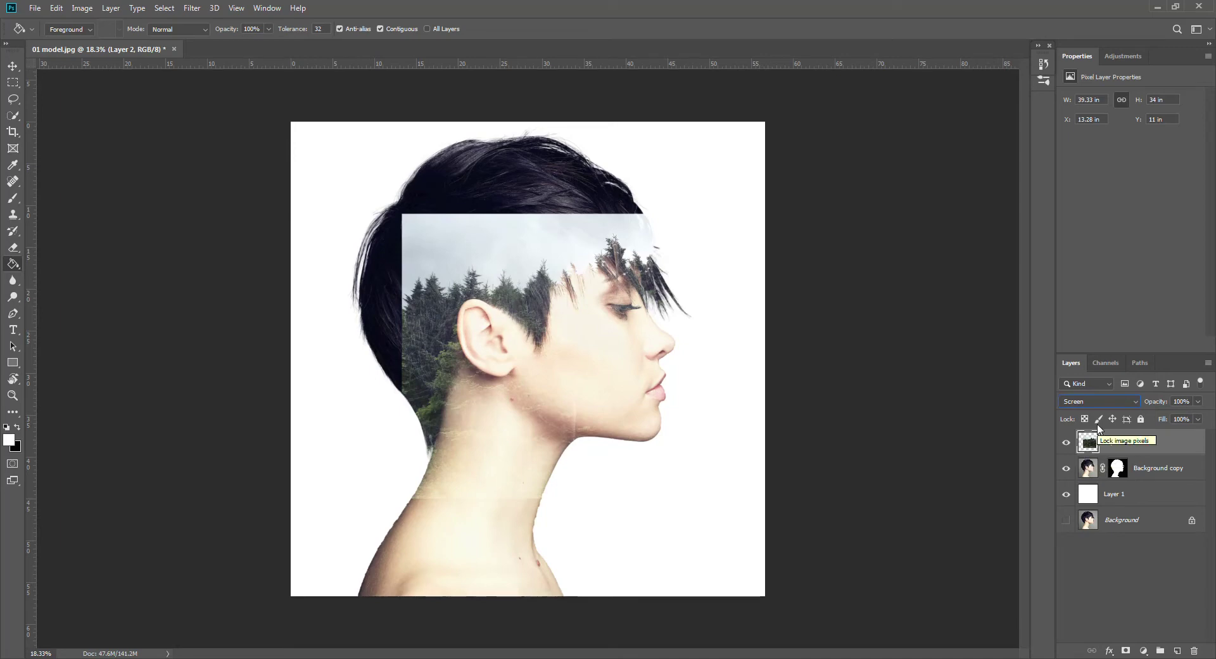
Move the trees layer over the model's hair and scale it proportionally to about 112%.
click(12, 67)
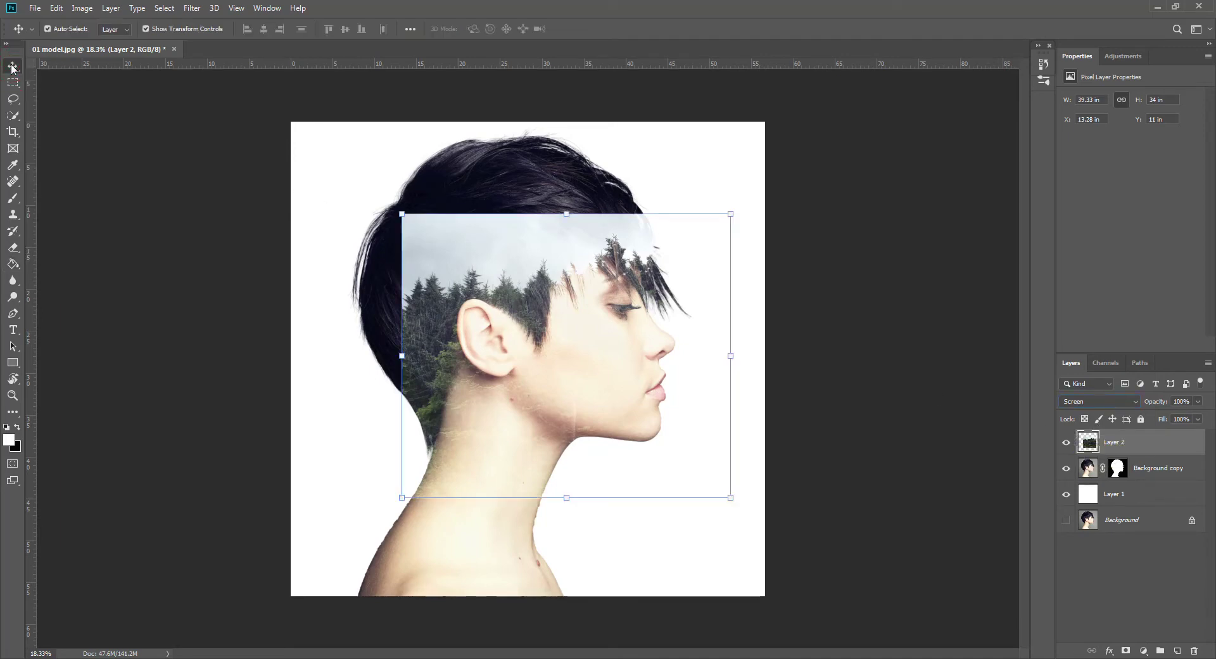
click(566, 215)
drag(557, 305, 508, 234)
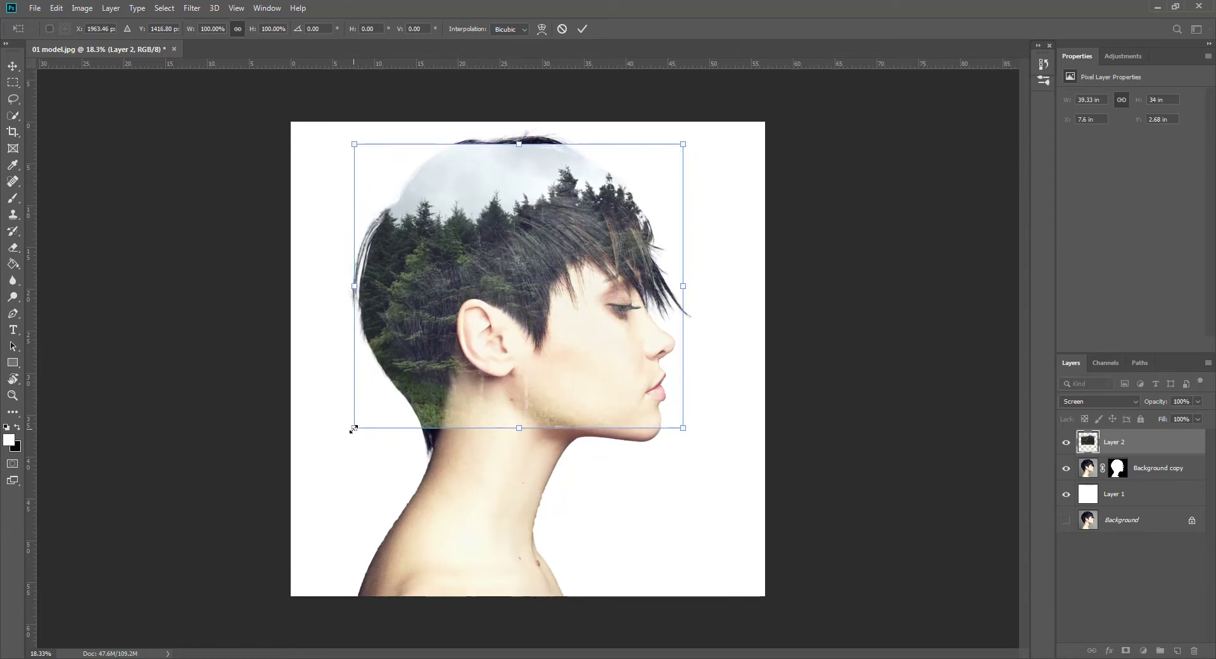
drag(352, 429, 322, 472)
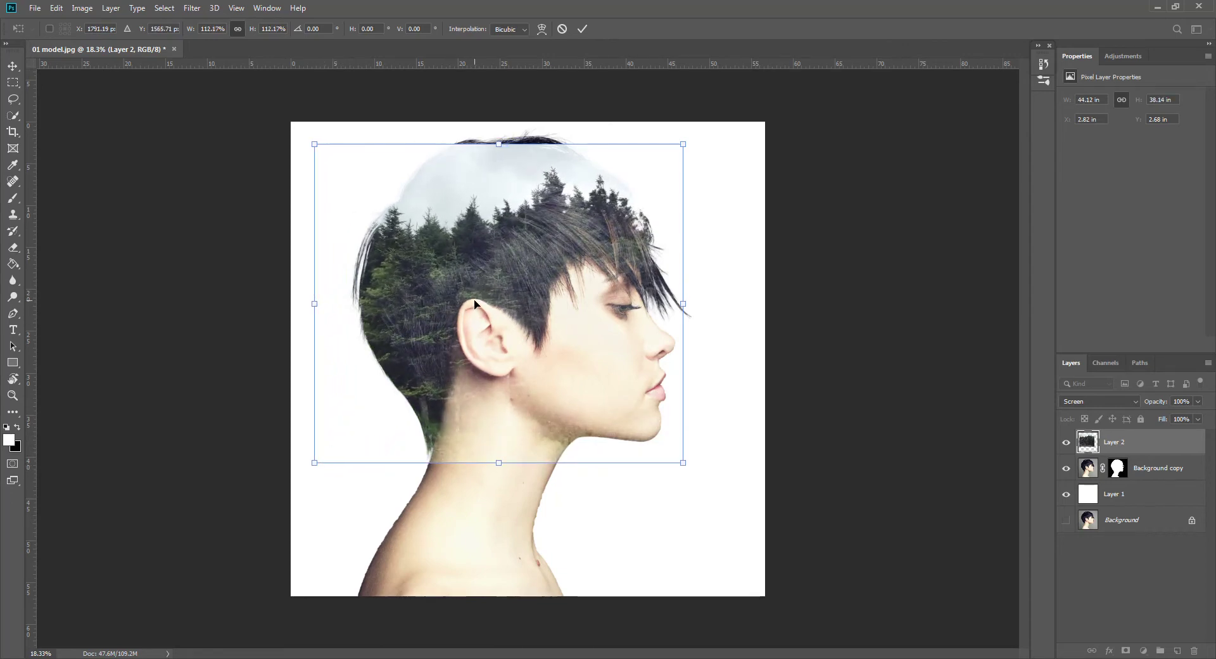
drag(516, 277, 516, 263)
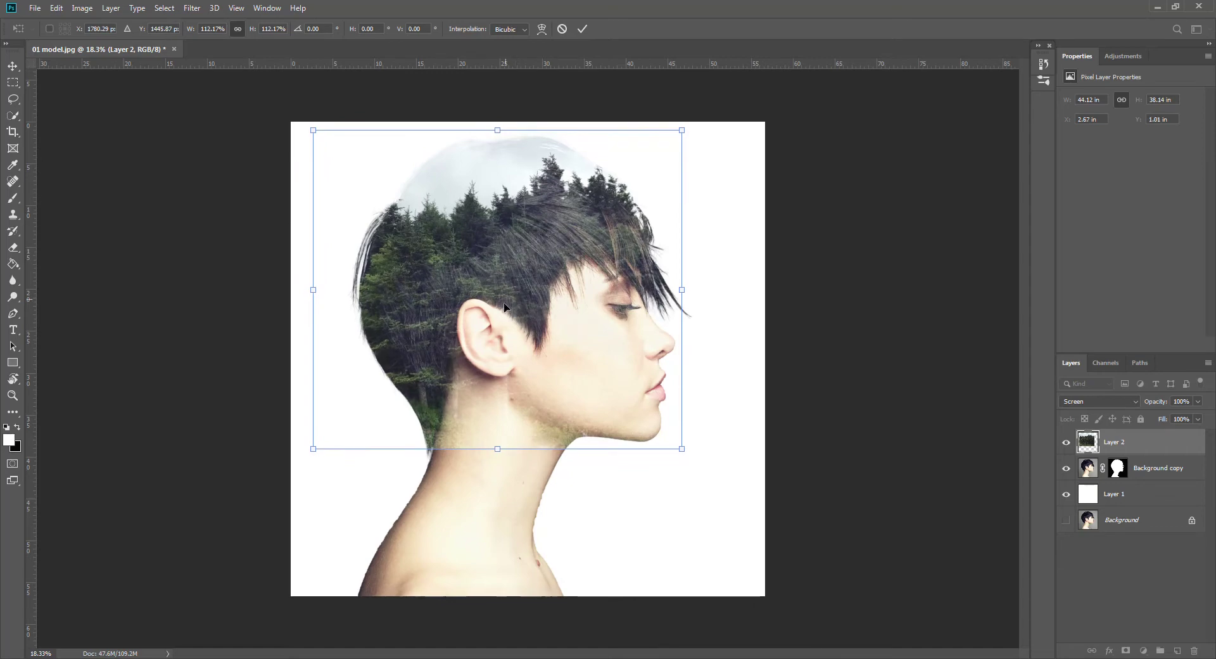
click(583, 30)
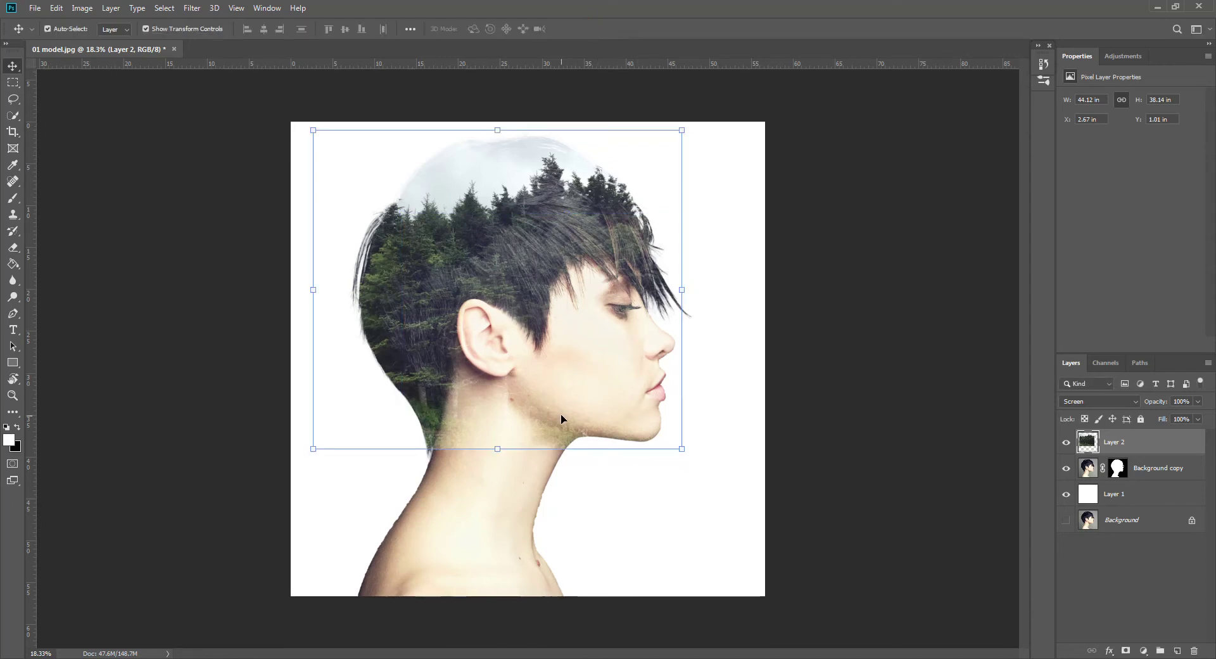
Add a layer mask to the trees layer and paint it black over the model's face, jaw and neck.
scroll(563, 411, up, 5)
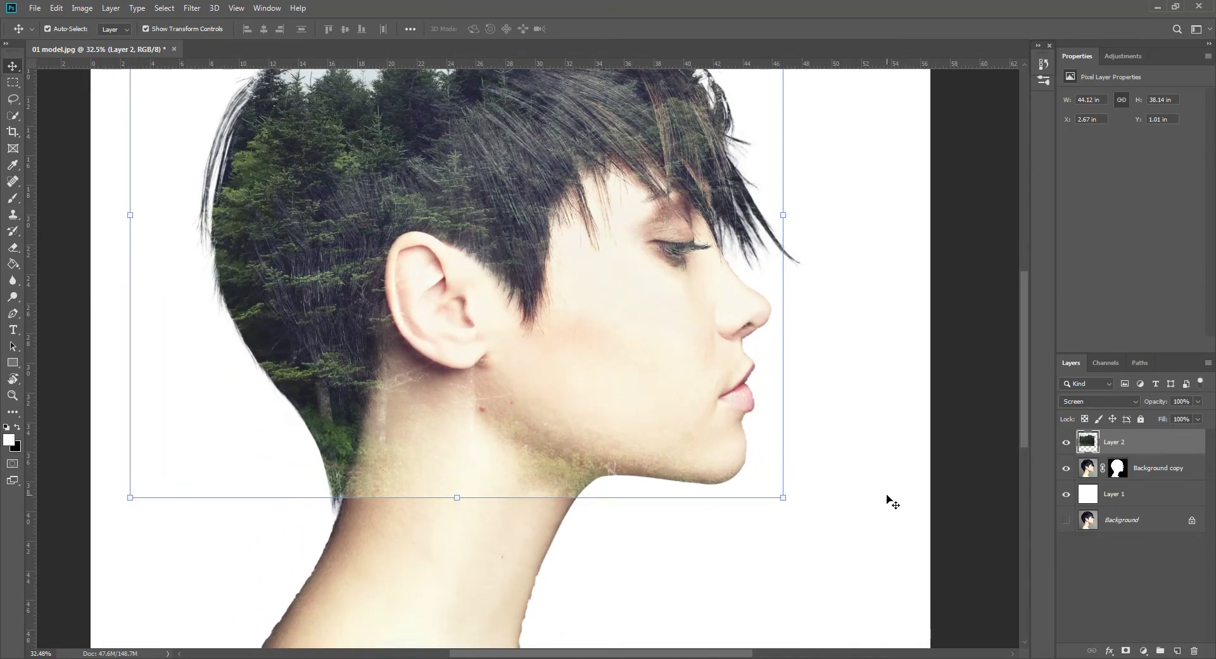
click(1125, 651)
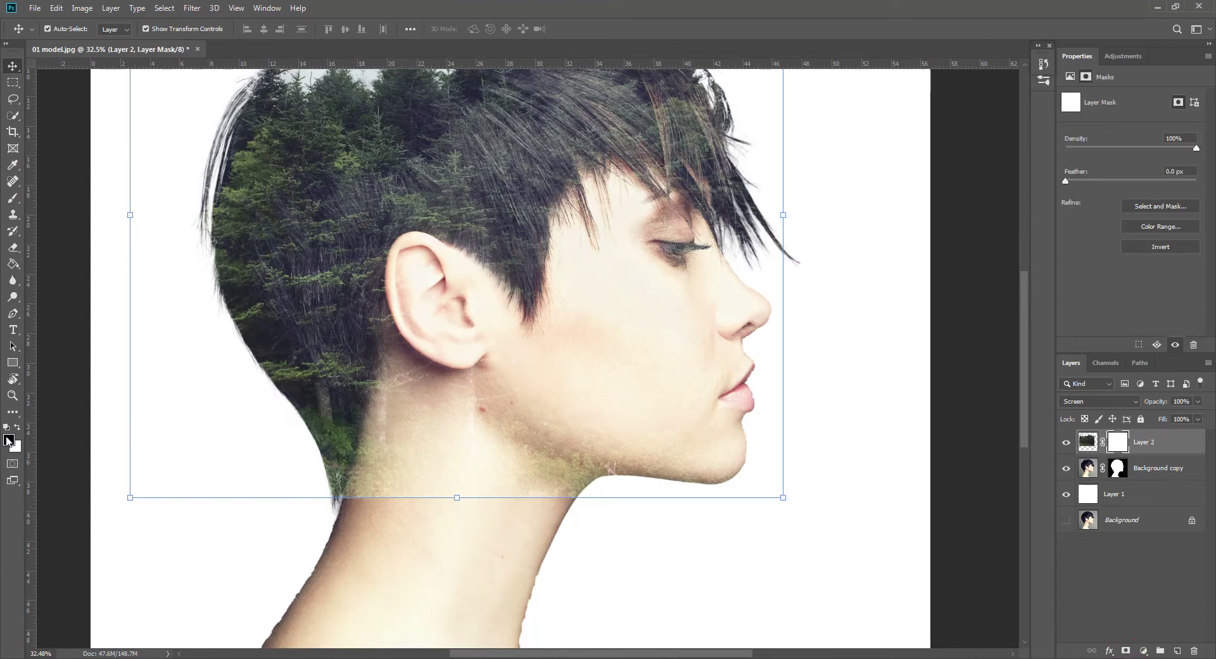
click(10, 200)
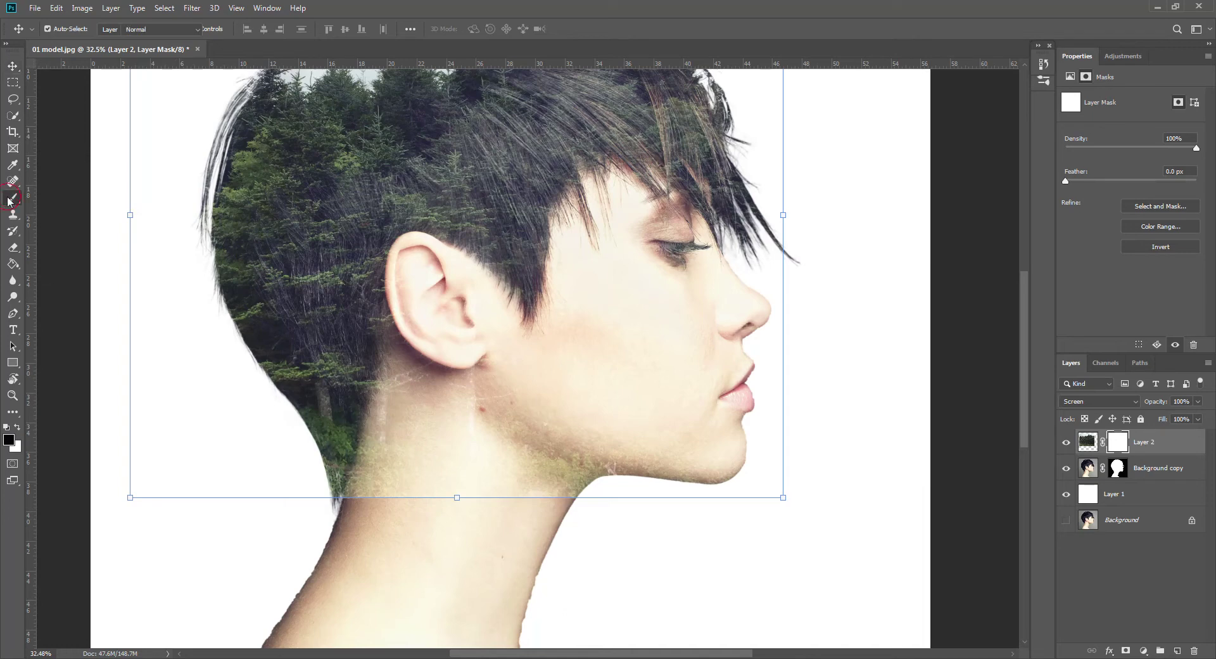
mouse_move(414, 387)
mouse_down()
mouse_move(372, 503)
mouse_move(427, 314)
mouse_move(419, 262)
mouse_move(481, 300)
mouse_move(518, 357)
mouse_move(545, 358)
mouse_move(574, 330)
mouse_move(583, 280)
mouse_move(604, 296)
mouse_move(628, 256)
mouse_move(656, 246)
mouse_move(724, 299)
mouse_move(889, 316)
mouse_move(625, 337)
mouse_move(838, 331)
mouse_move(632, 349)
mouse_move(783, 349)
mouse_move(691, 368)
mouse_move(732, 380)
mouse_move(726, 398)
mouse_move(888, 413)
mouse_move(712, 446)
mouse_move(815, 451)
mouse_move(641, 486)
mouse_move(739, 476)
mouse_move(432, 538)
mouse_move(641, 440)
mouse_move(477, 509)
mouse_move(524, 425)
mouse_move(517, 409)
mouse_move(444, 453)
mouse_move(546, 368)
mouse_move(596, 406)
mouse_move(695, 369)
mouse_move(766, 426)
mouse_move(821, 506)
mouse_move(825, 627)
mouse_move(906, 467)
mouse_move(586, 581)
mouse_move(608, 392)
mouse_move(414, 519)
mouse_move(567, 430)
mouse_move(704, 482)
mouse_move(734, 440)
mouse_up()
scroll(734, 441, down, 1)
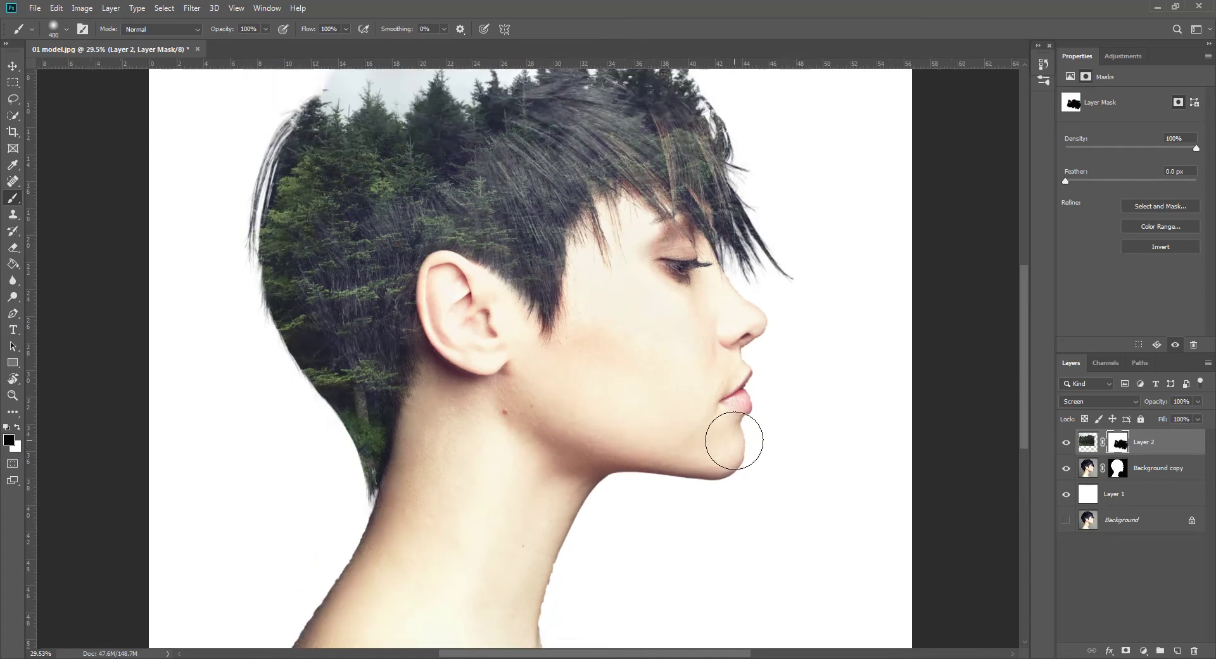
scroll(734, 440, down, 3)
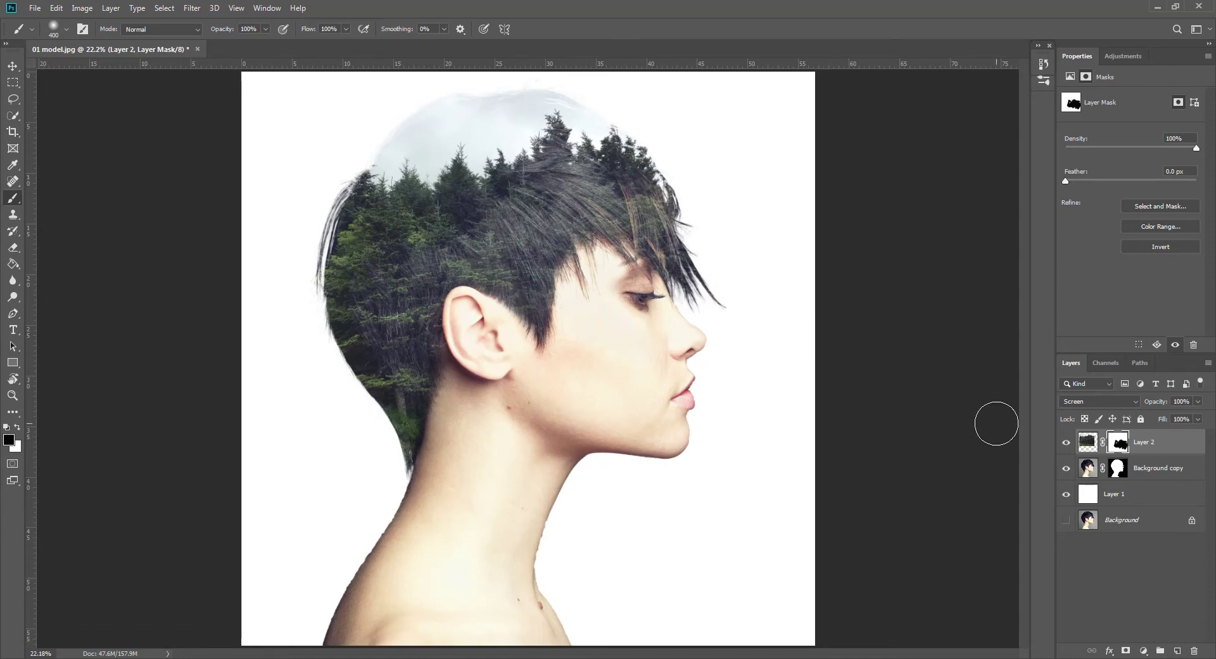
Add a Levels adjustment clipped to the trees layer and set its black input level to 14.
click(1089, 443)
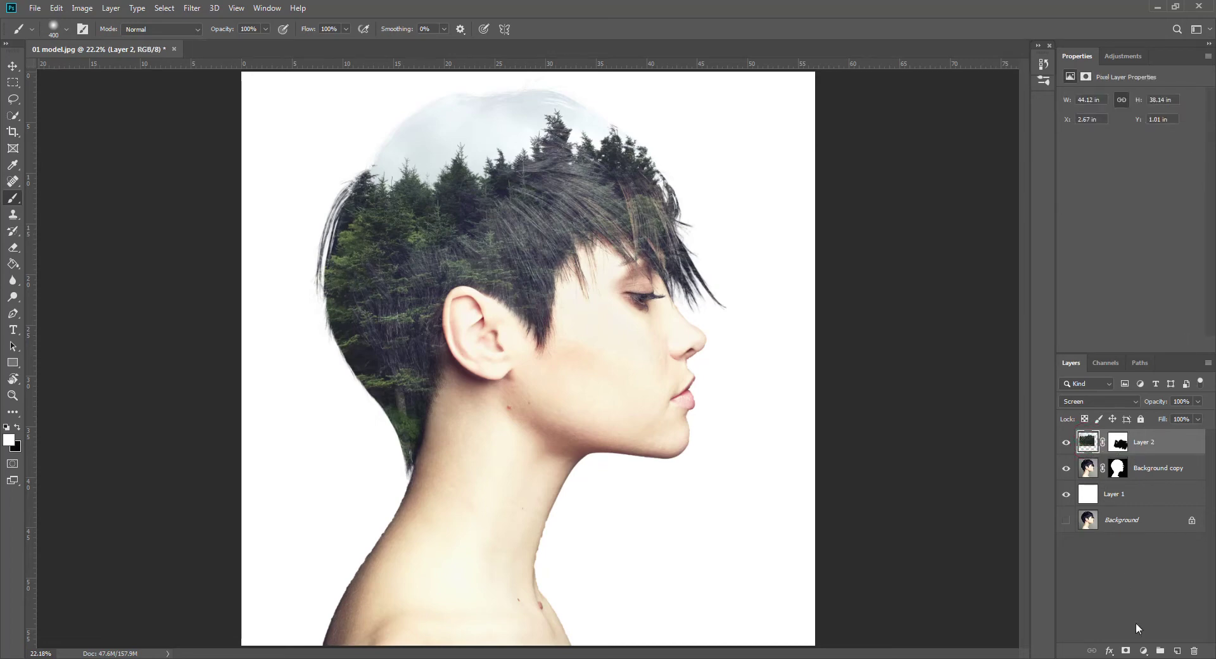
click(1144, 651)
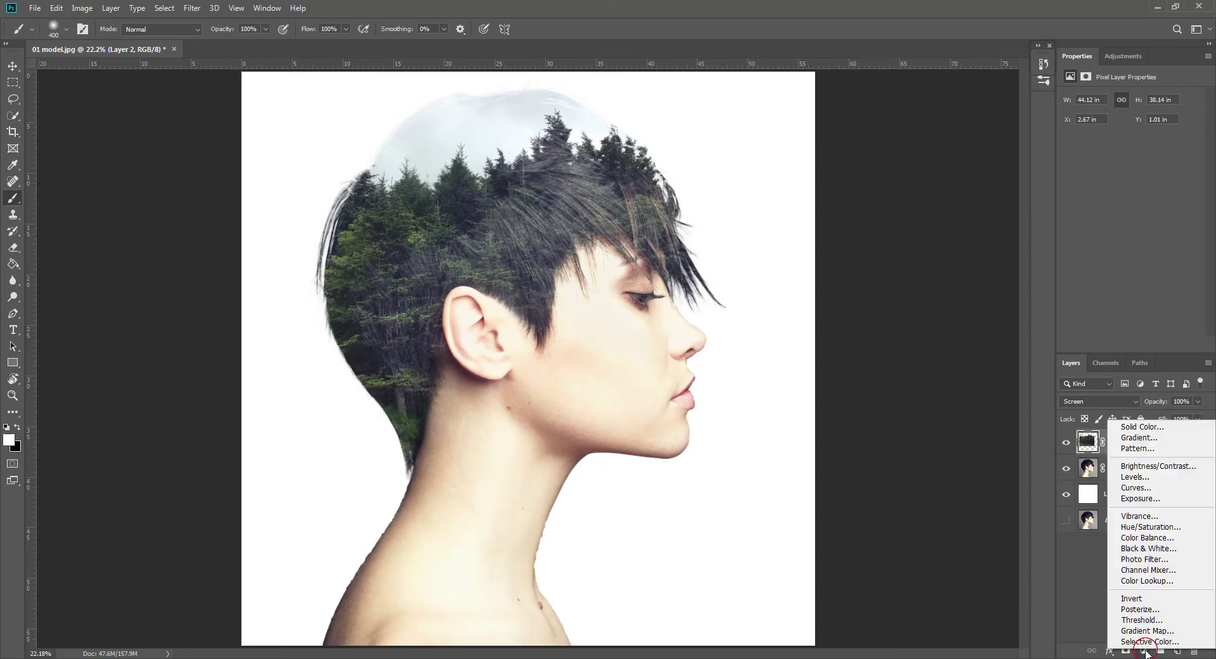
click(1138, 482)
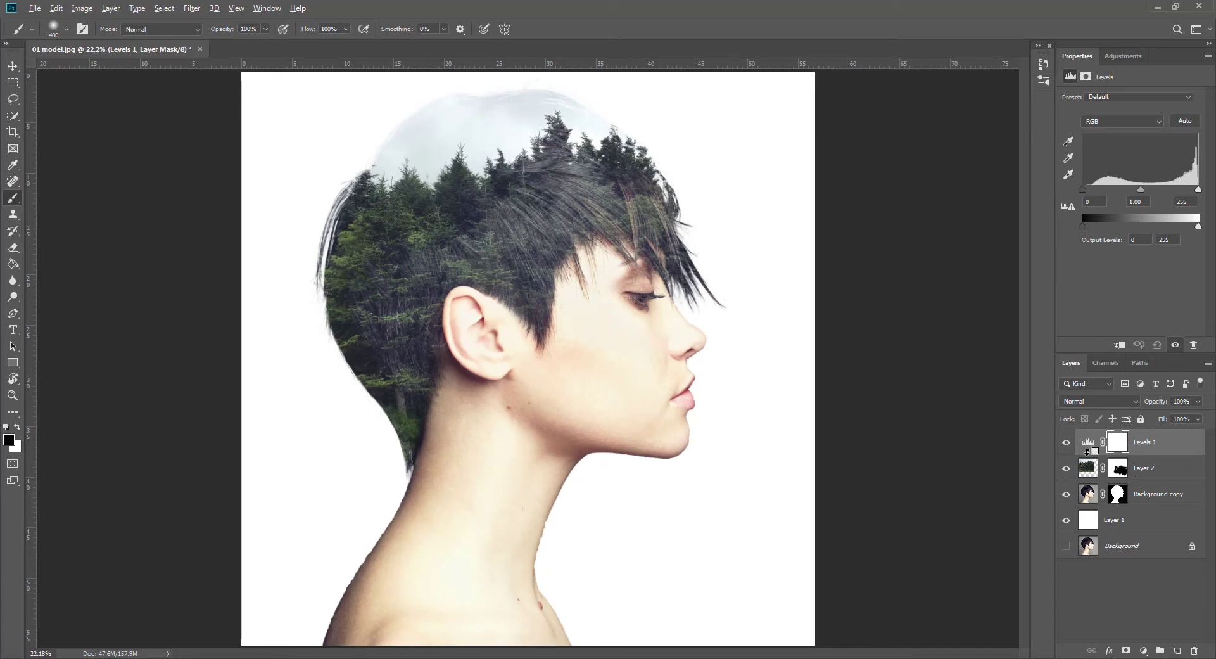
alt+click(1087, 451)
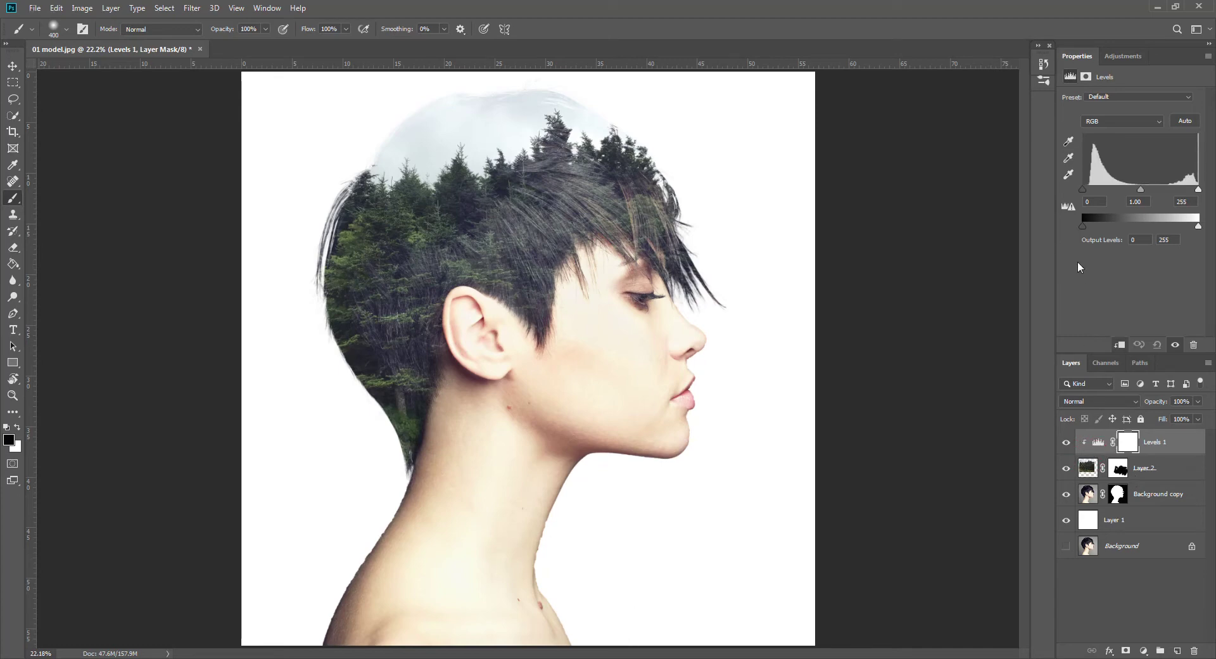
drag(1087, 190, 1090, 189)
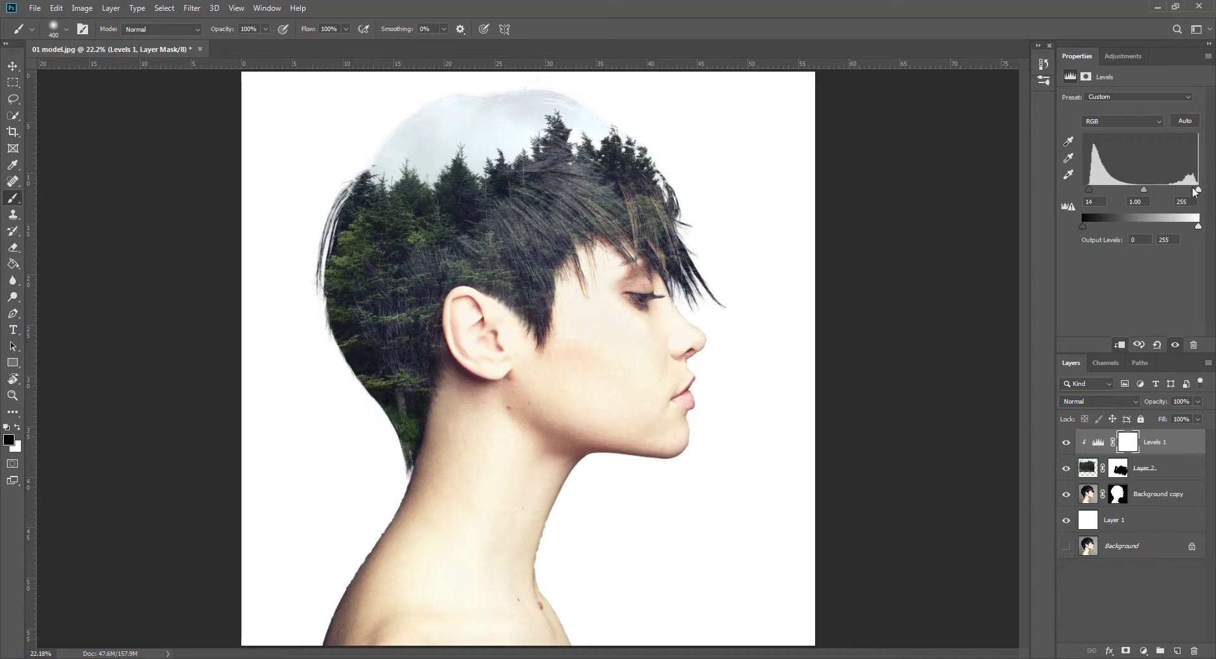
Set the white input level of the trees layer's Levels adjustment to 190.
drag(1199, 192, 1174, 192)
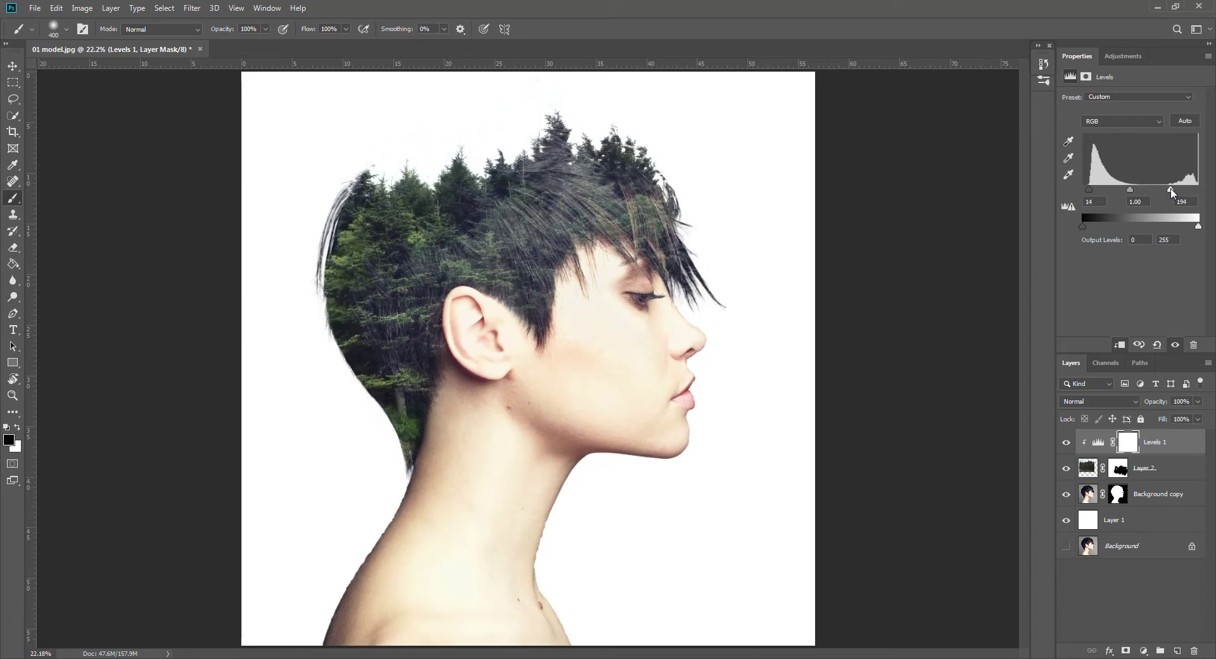
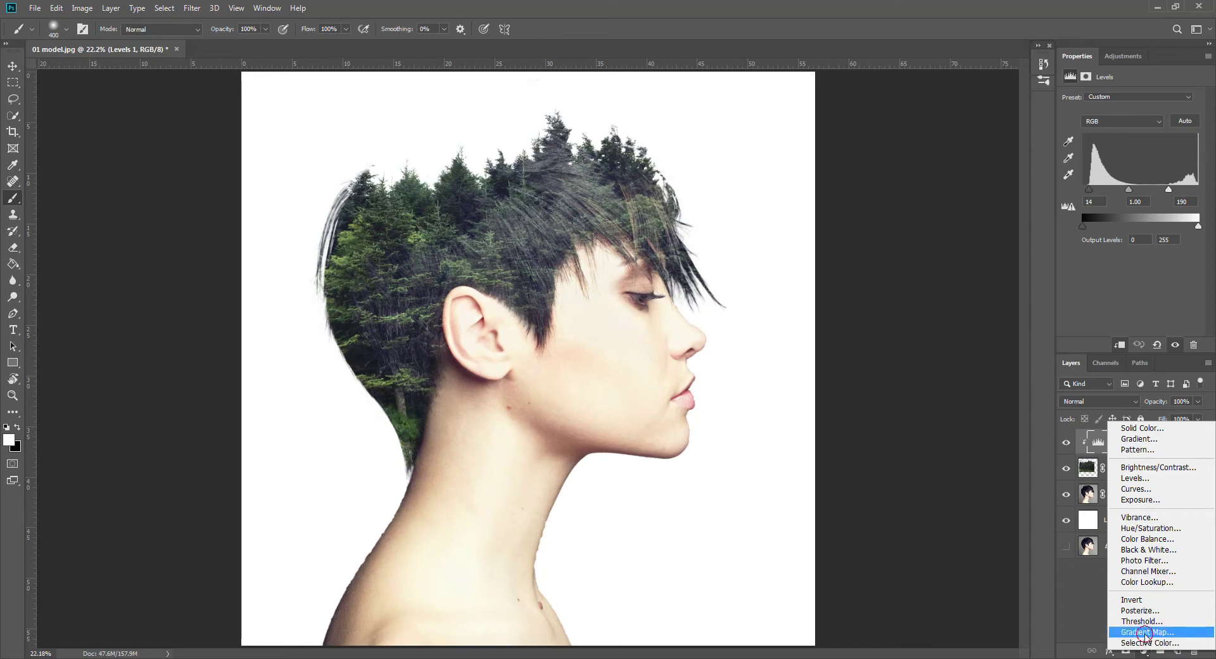
Add a Gradient Map adjustment above the trees' Levels and set its starting color stop to yellow #f2fa6a.
click(1146, 632)
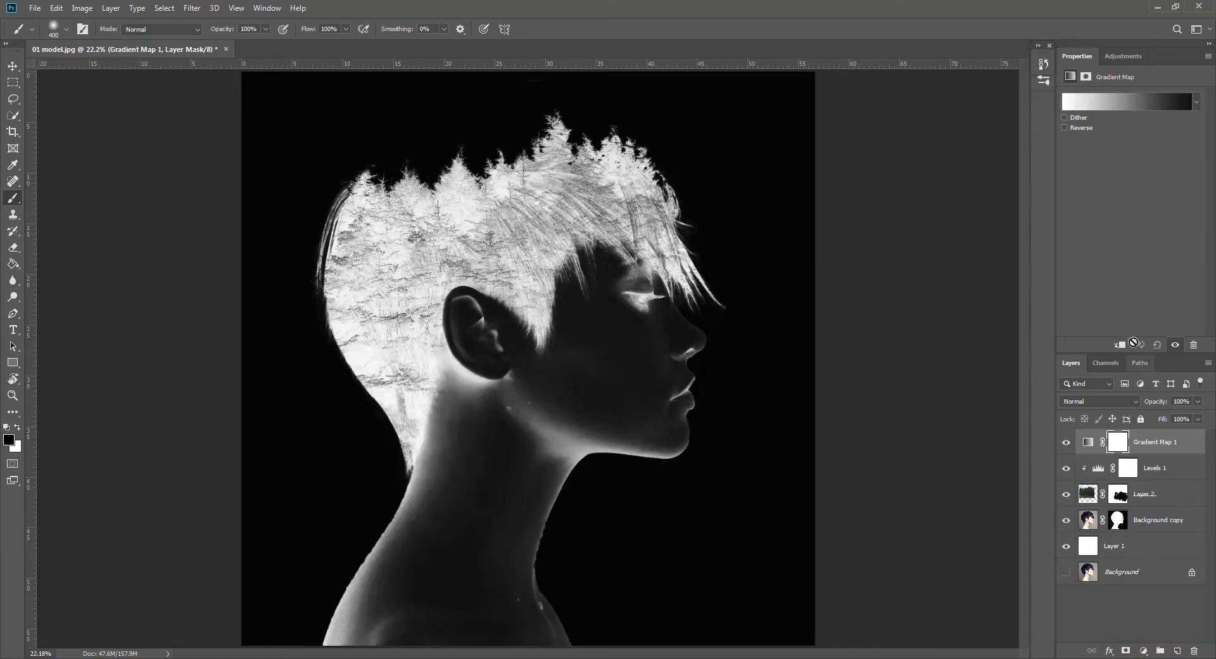
click(1118, 101)
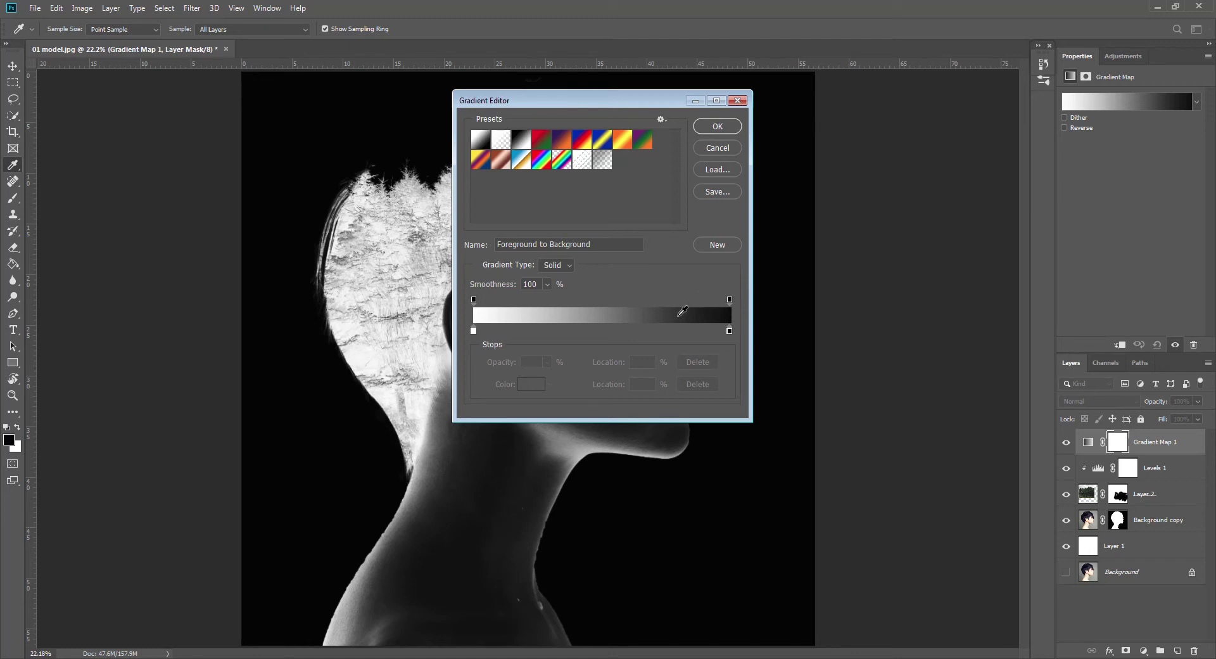
click(474, 332)
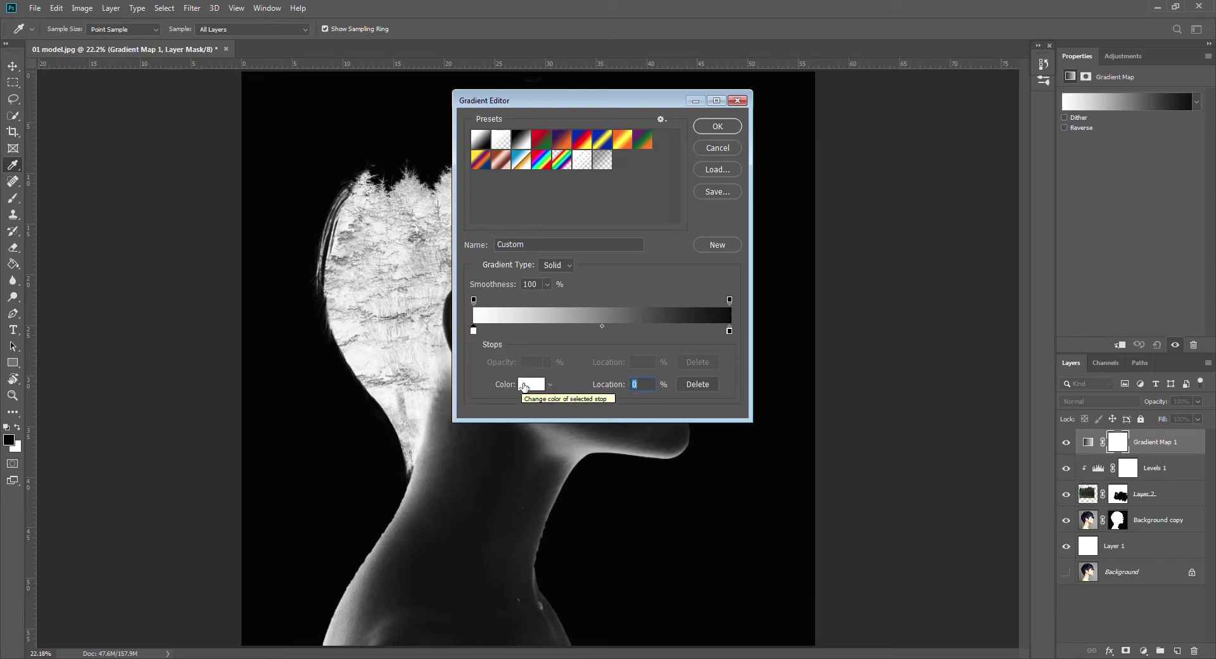
click(530, 386)
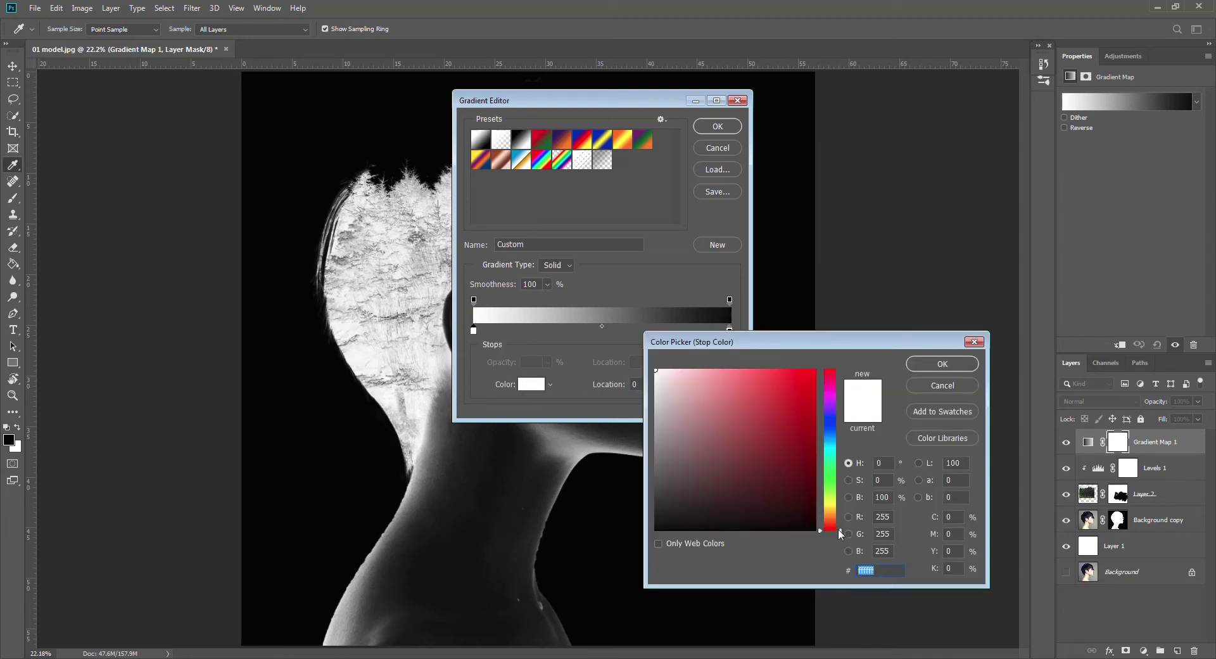
drag(842, 532, 840, 505)
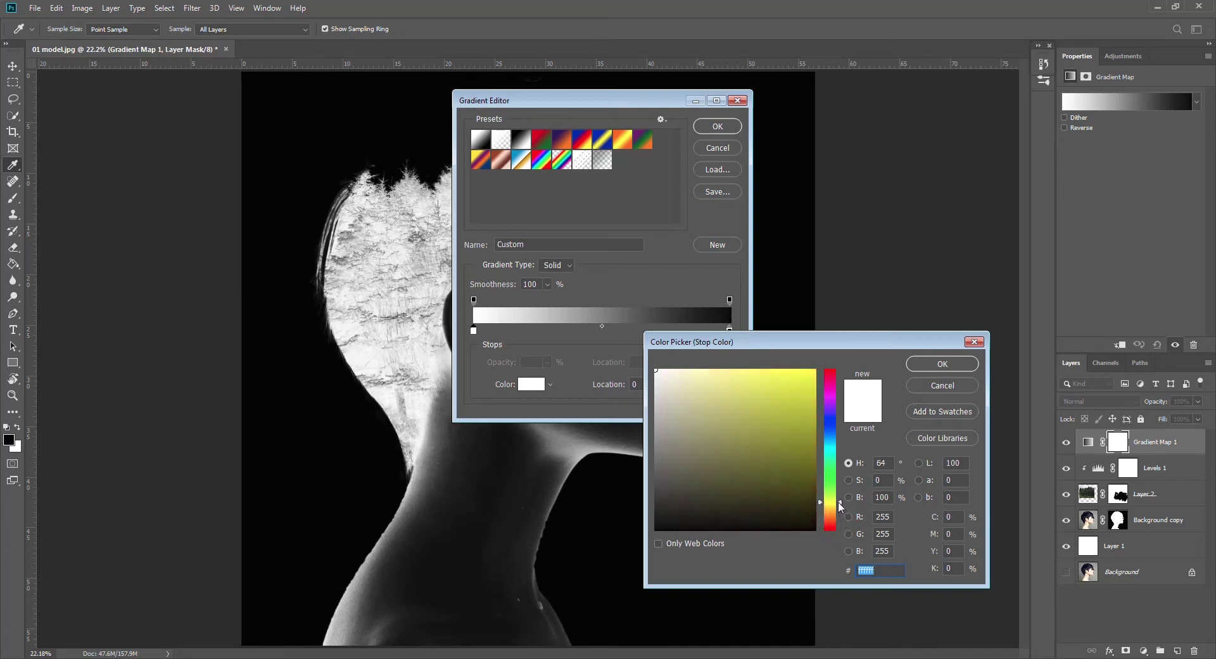
drag(787, 394, 748, 372)
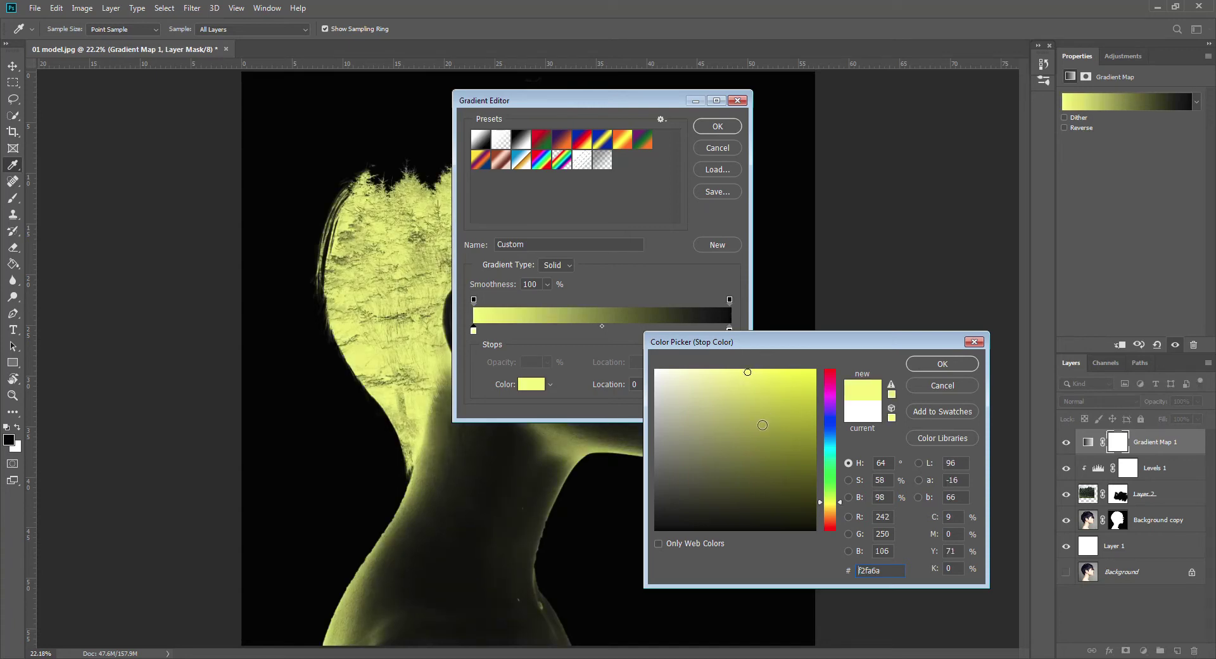
click(947, 365)
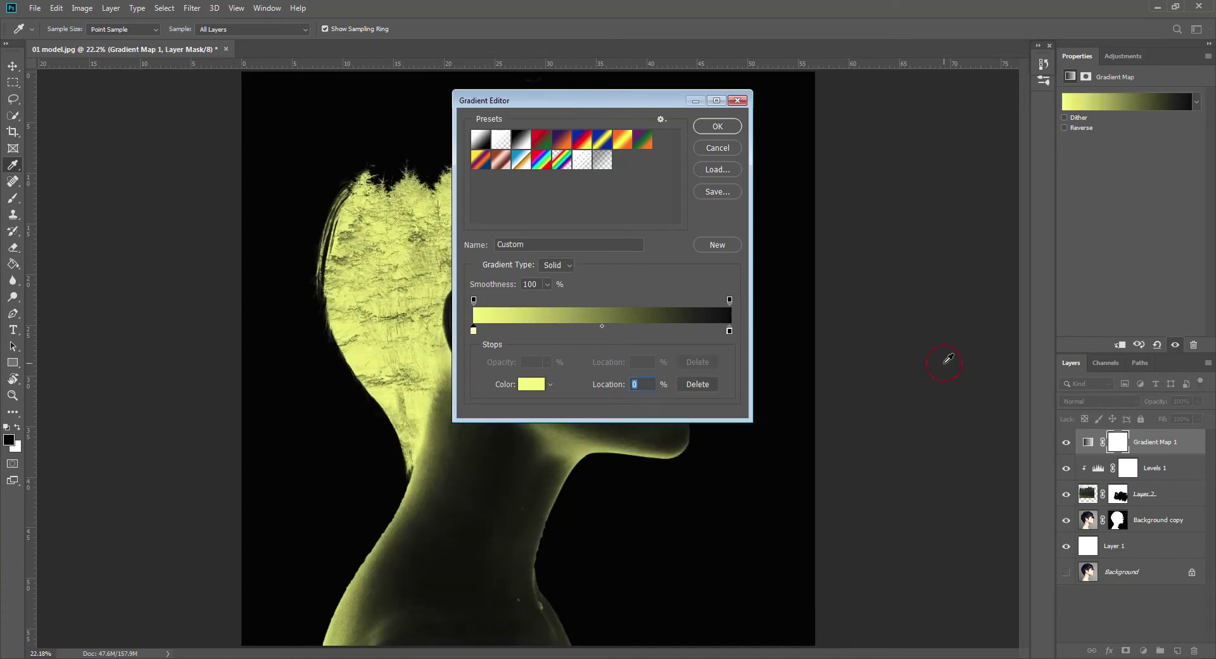
Set the gradient map's end color stop to dark blue #071a4c and accept the gradient.
click(730, 331)
click(534, 385)
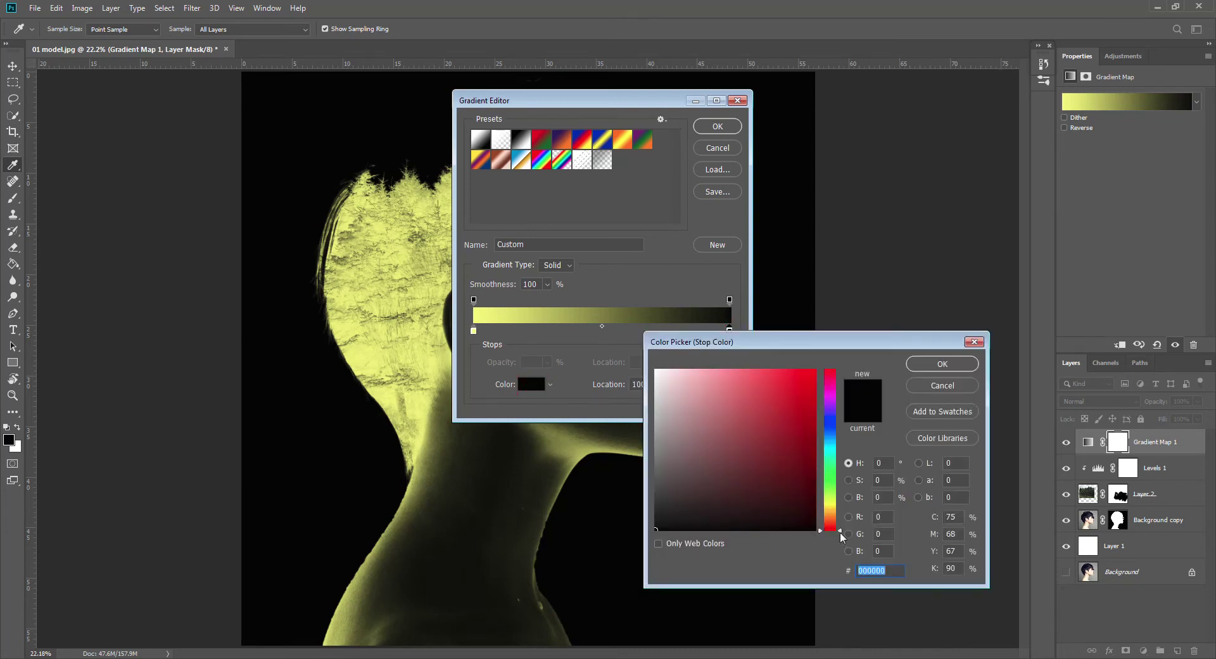
drag(841, 535, 853, 435)
drag(803, 495, 801, 483)
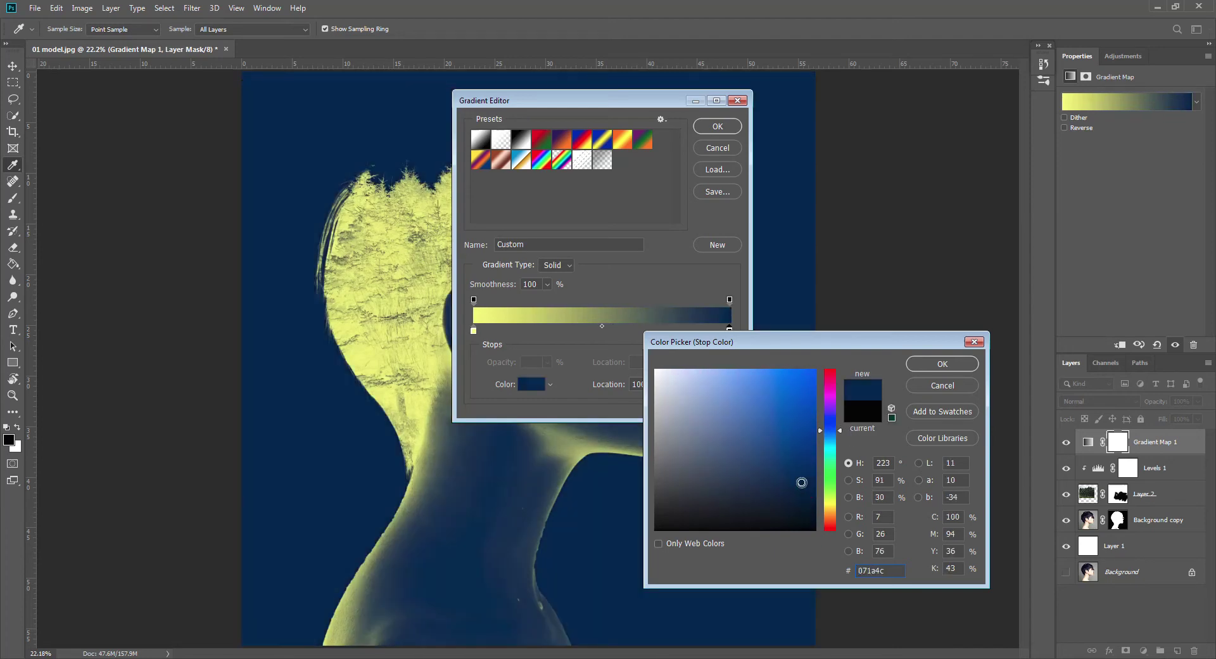
click(939, 365)
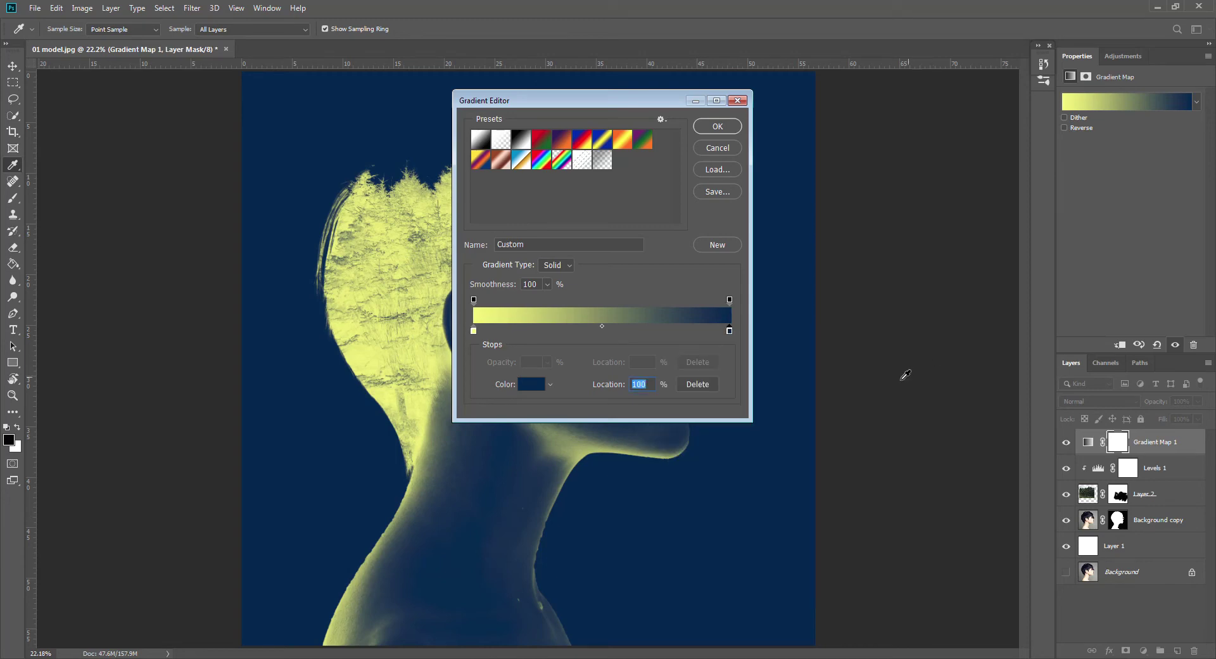
click(718, 127)
key(b)
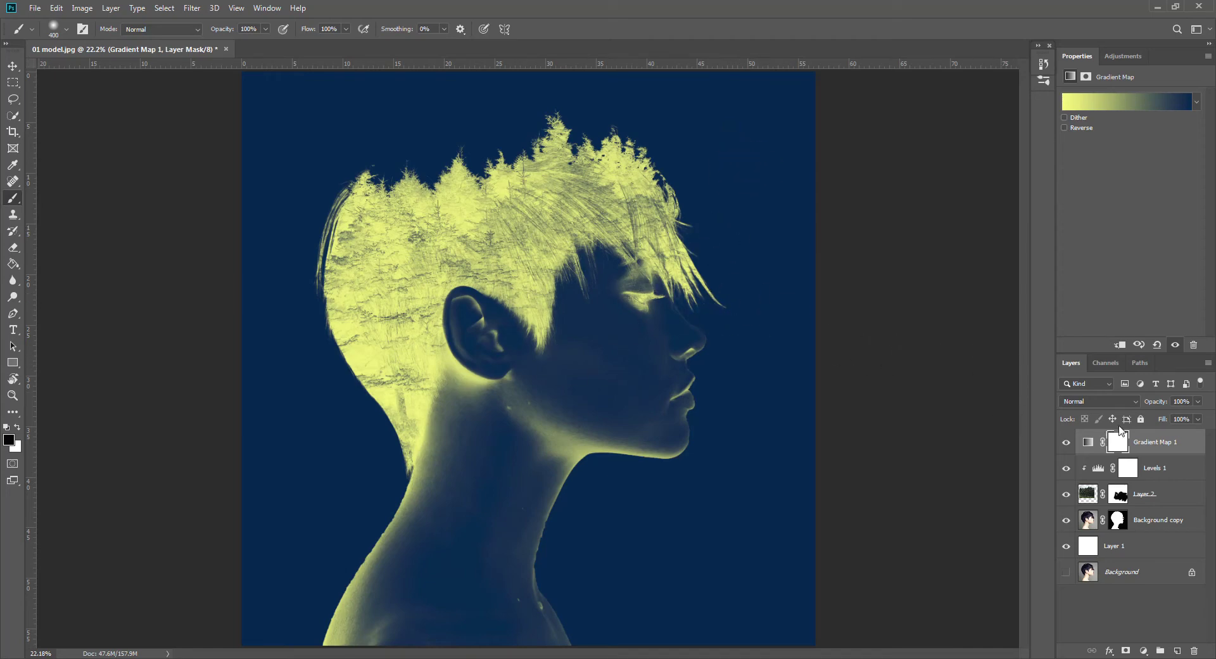
Set the gradient map layer's blend mode to Soft Light and compare the image with the layer hidden and shown.
click(1135, 401)
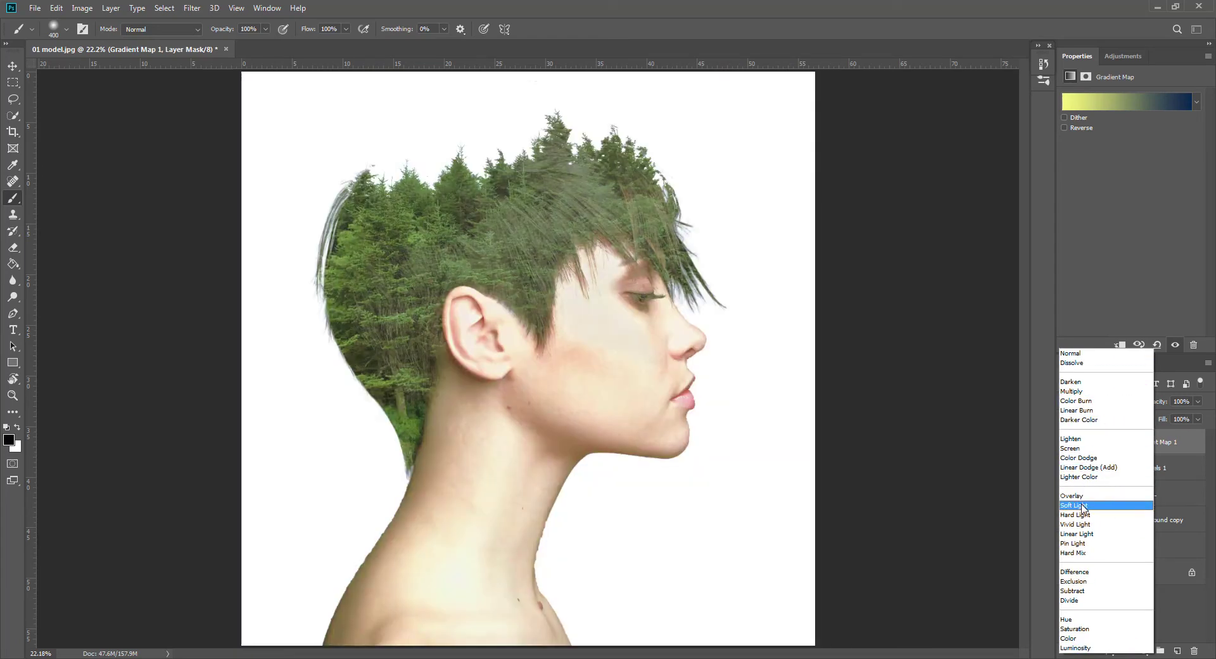
click(1083, 505)
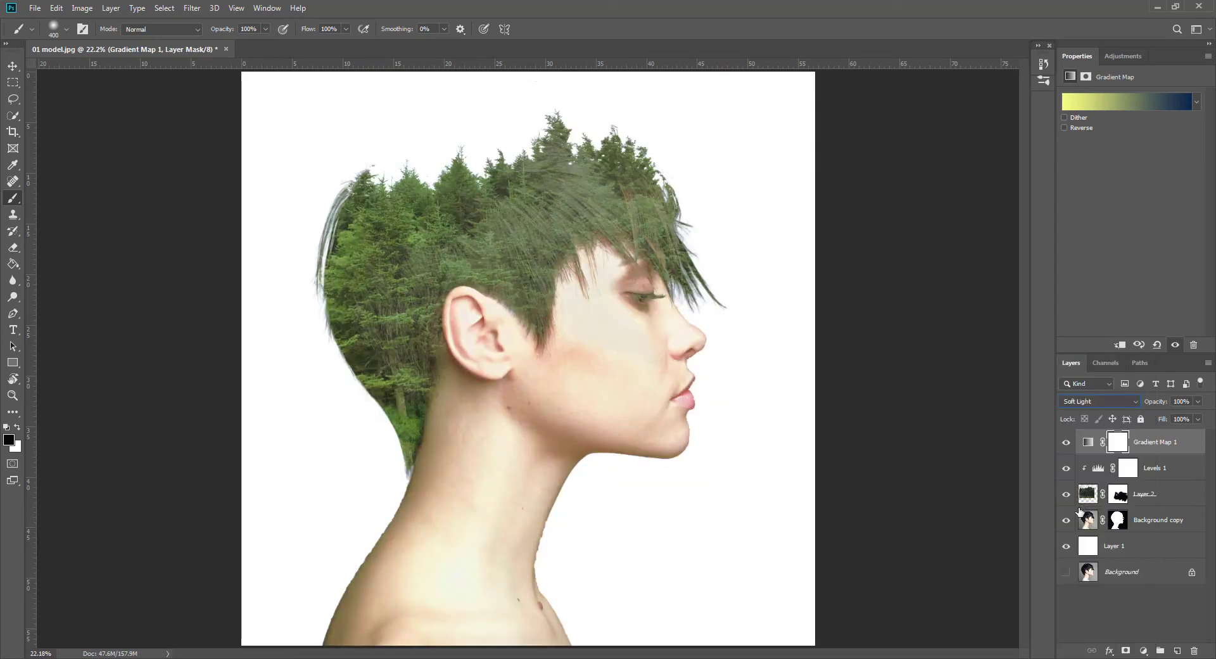
click(1067, 443)
click(1067, 444)
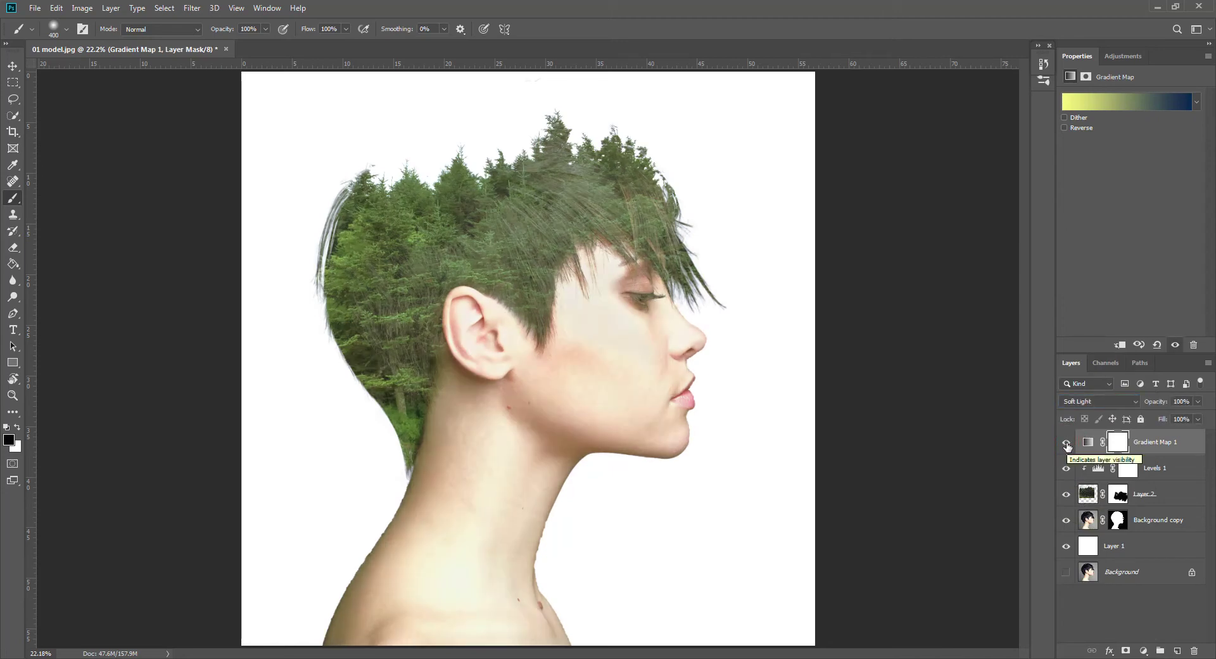
click(1067, 443)
click(1067, 443)
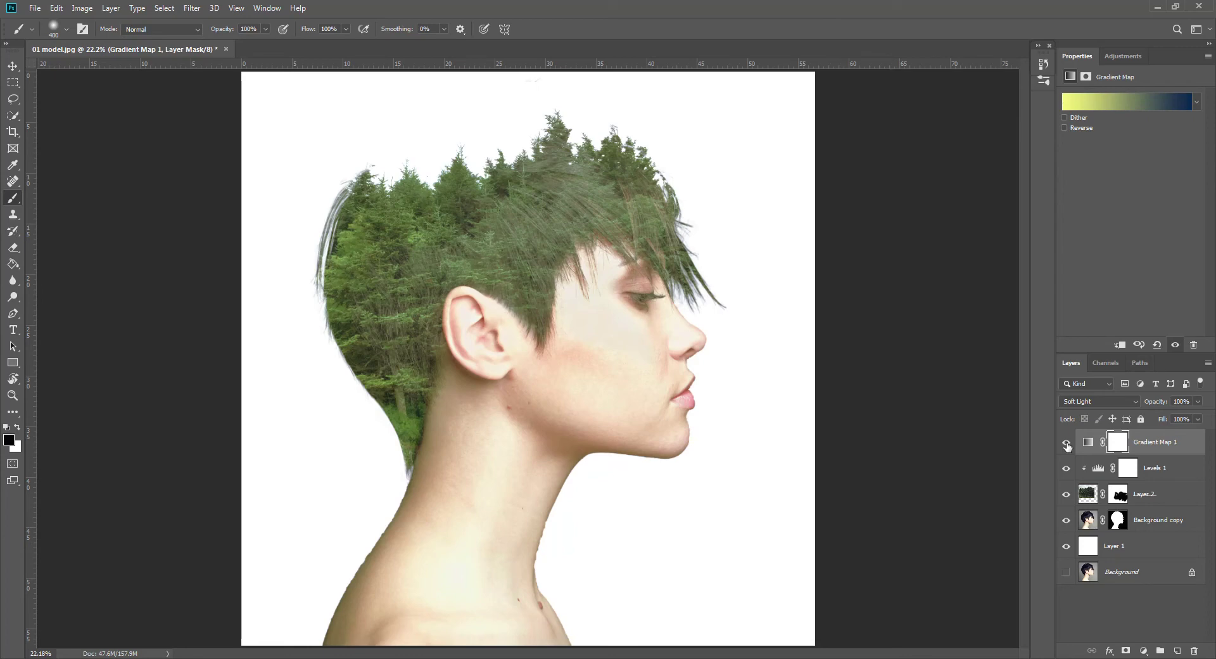
Add a Levels adjustment directly above Background copy and clip it to that layer.
click(1088, 521)
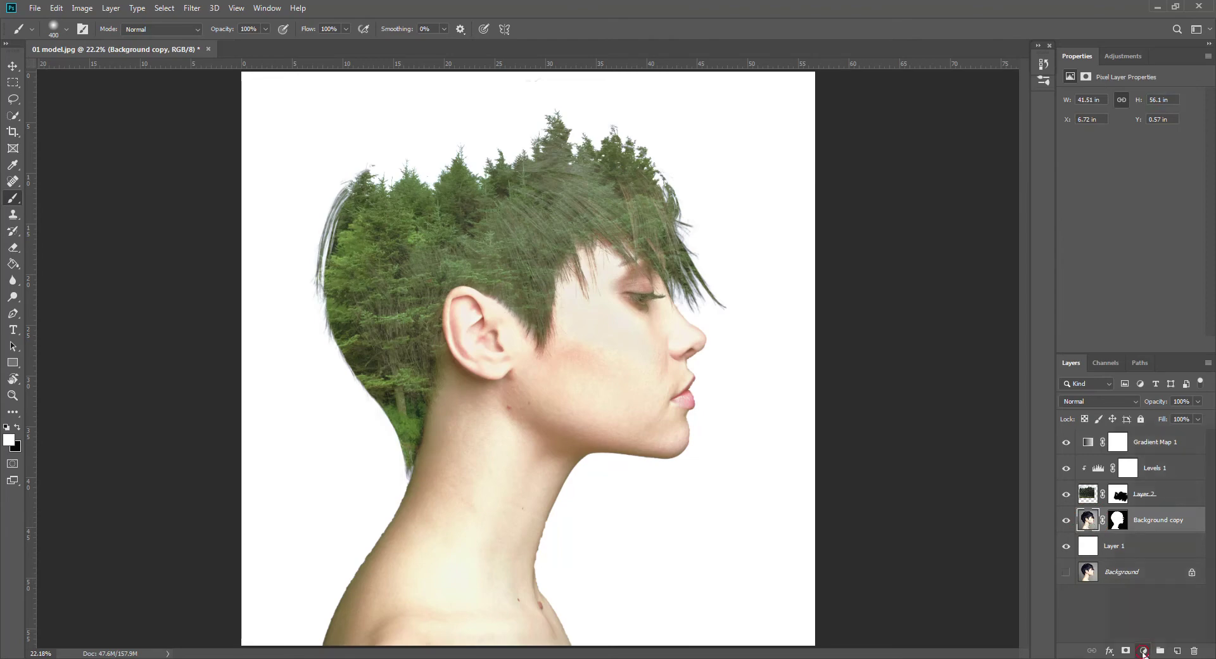
click(1144, 651)
click(1137, 480)
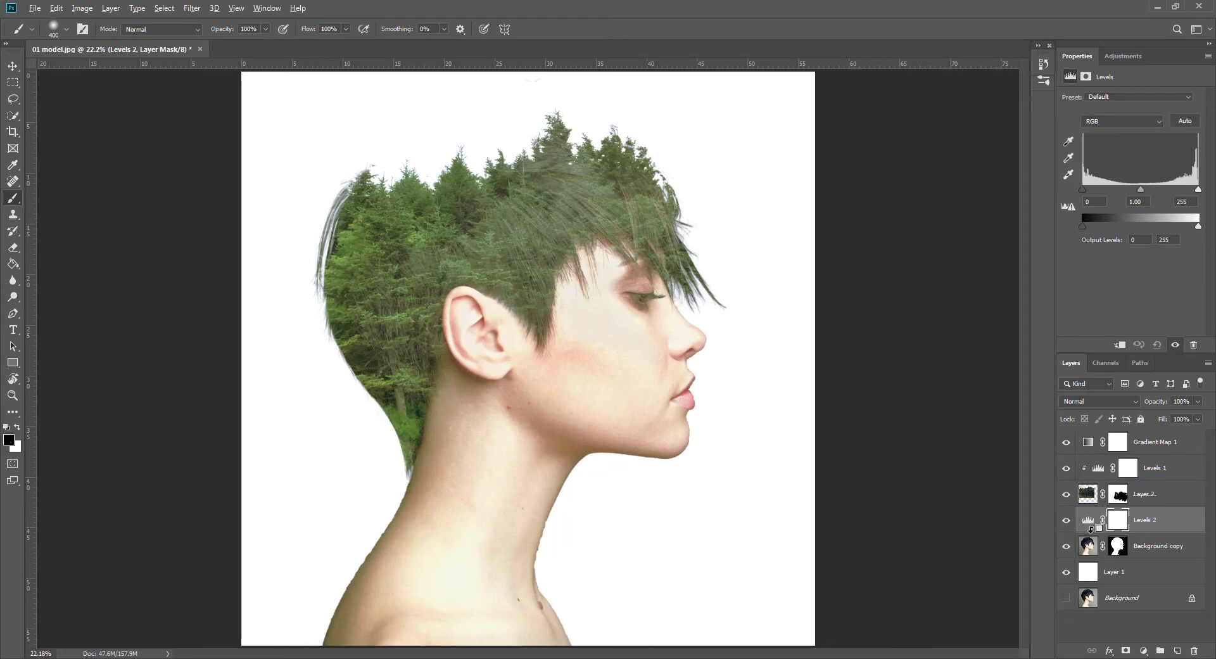
alt+click(1090, 528)
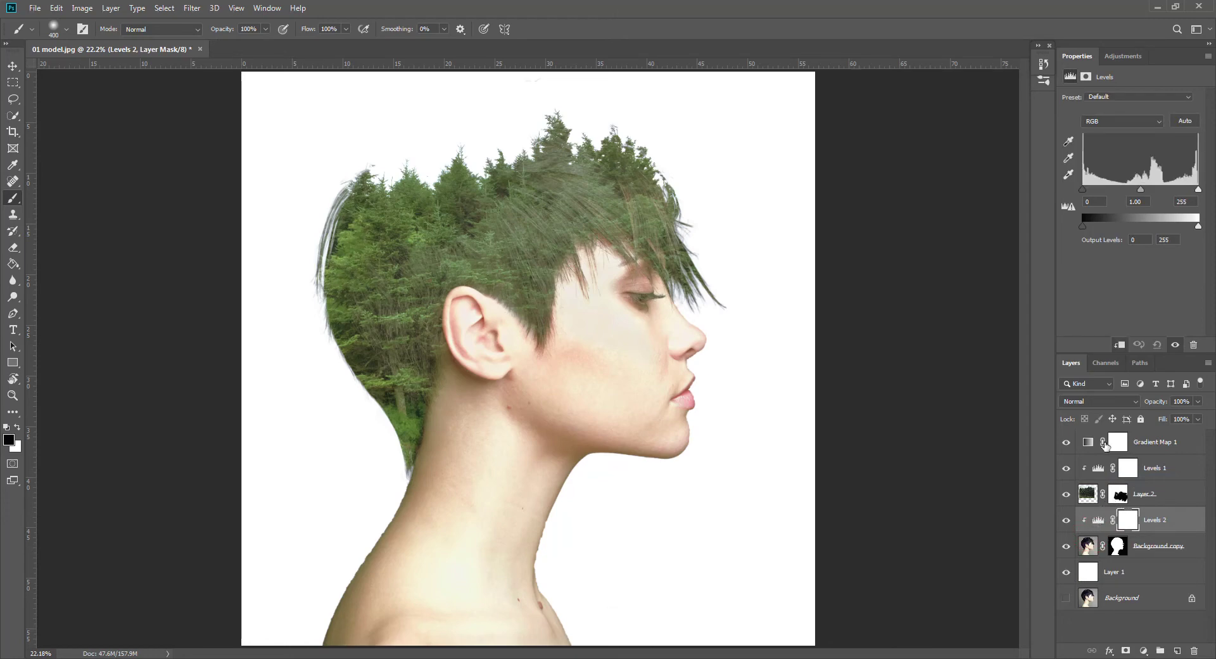
Set the model's Levels black input to 24 and midtones to 0.60, then compare with the adjustment hidden and shown.
drag(1084, 194, 1095, 195)
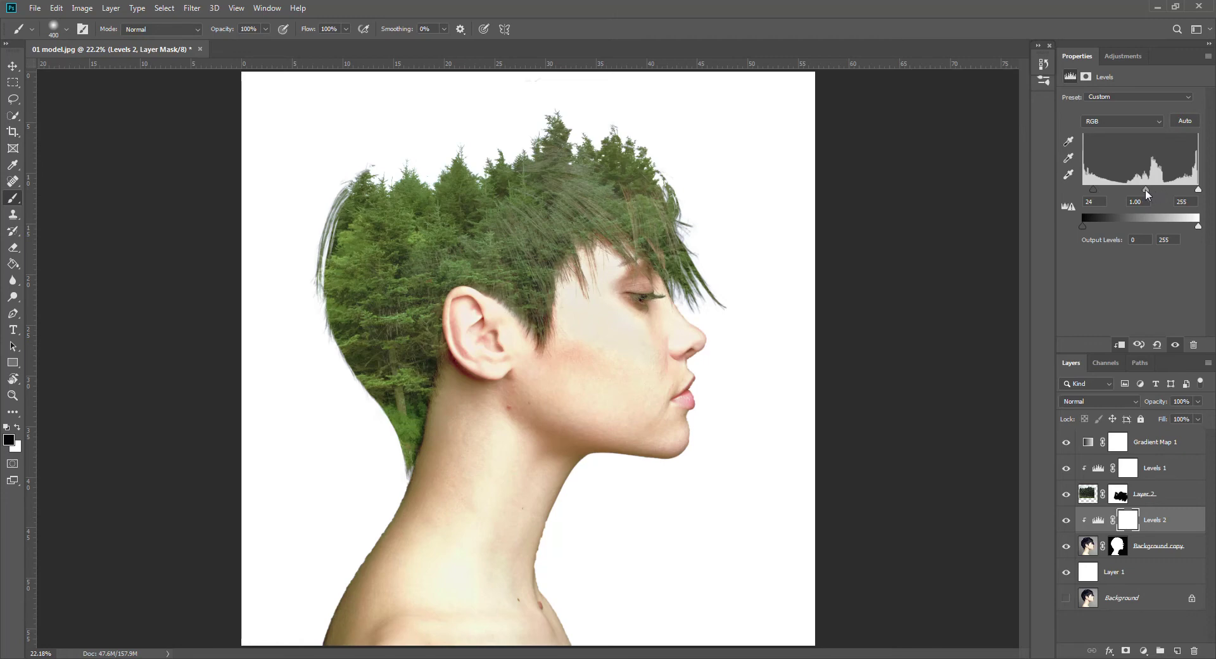
click(1145, 189)
drag(1149, 188, 1161, 184)
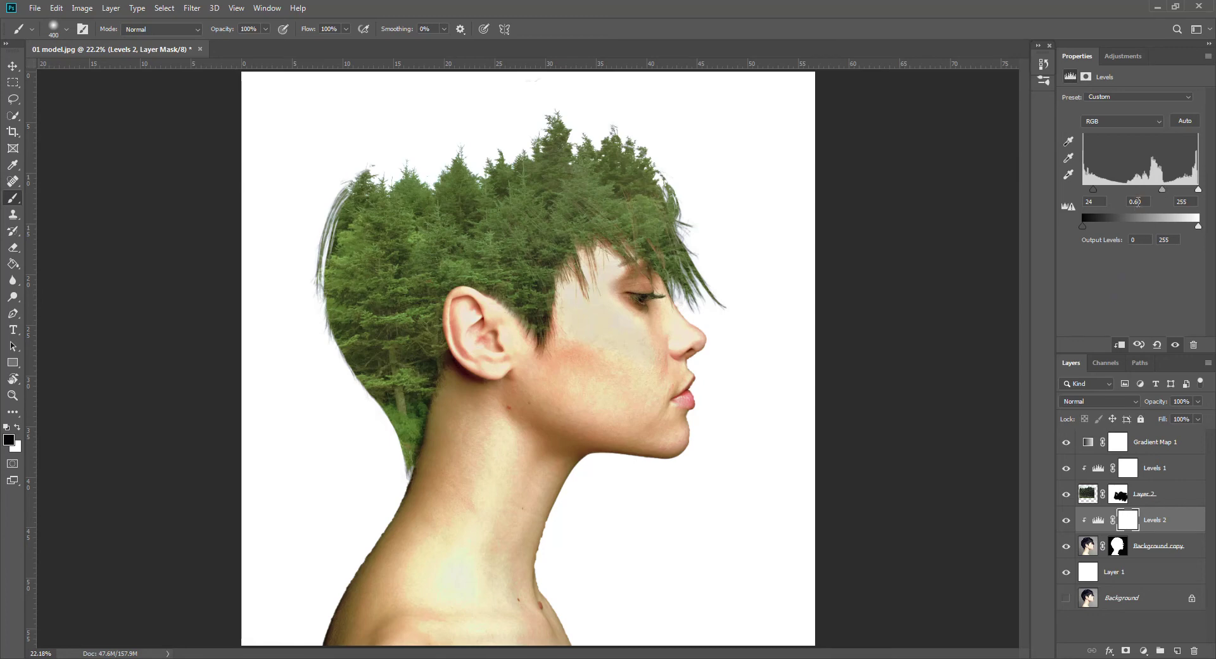
click(1067, 520)
click(1067, 521)
click(1067, 520)
click(1068, 521)
Add a new empty layer above Gradient Map 1 and set the foreground color to pink #f66db1.
click(1144, 441)
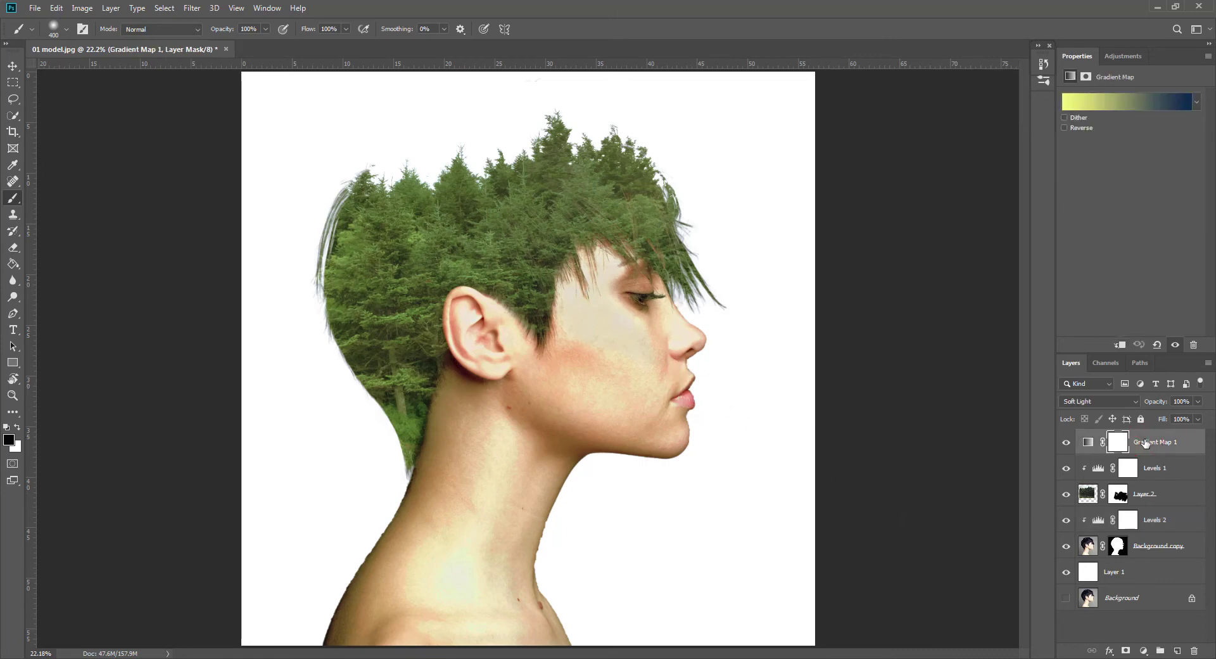
click(1177, 651)
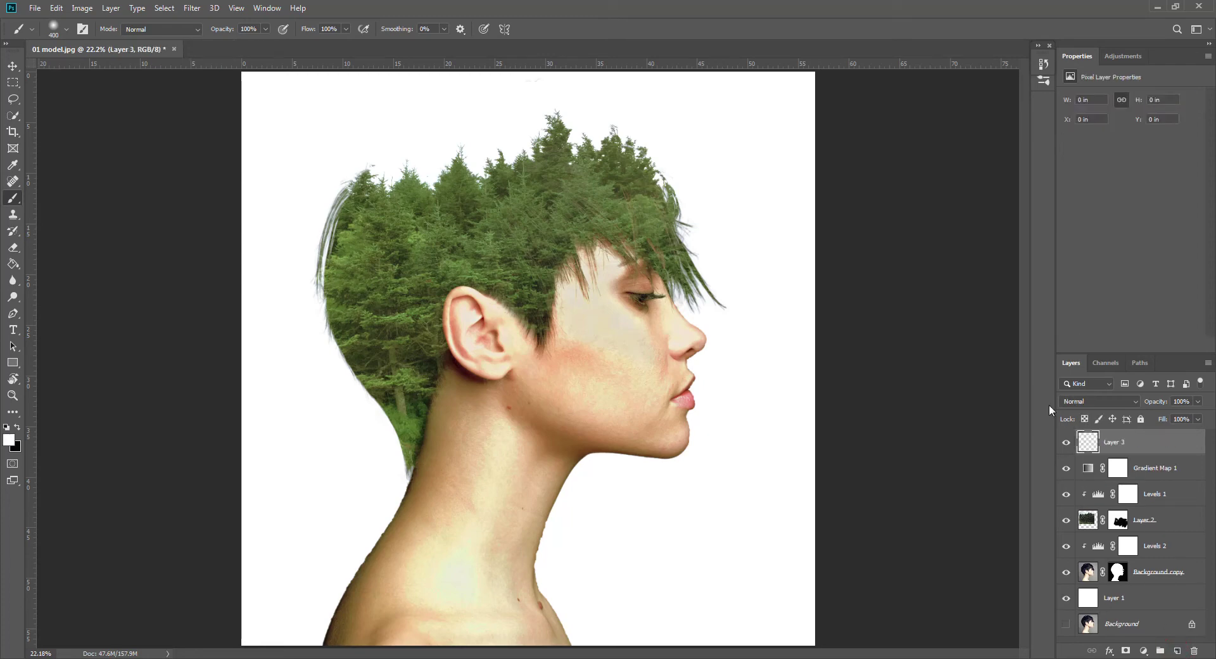
key(x)
click(10, 441)
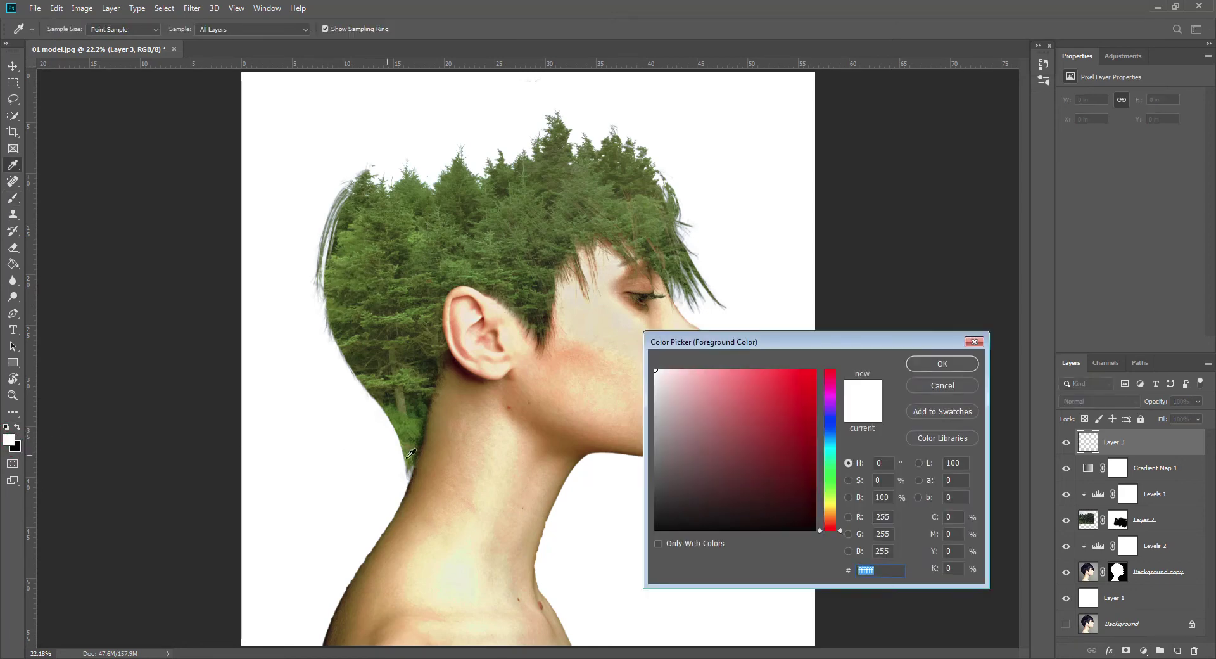
drag(841, 532, 842, 387)
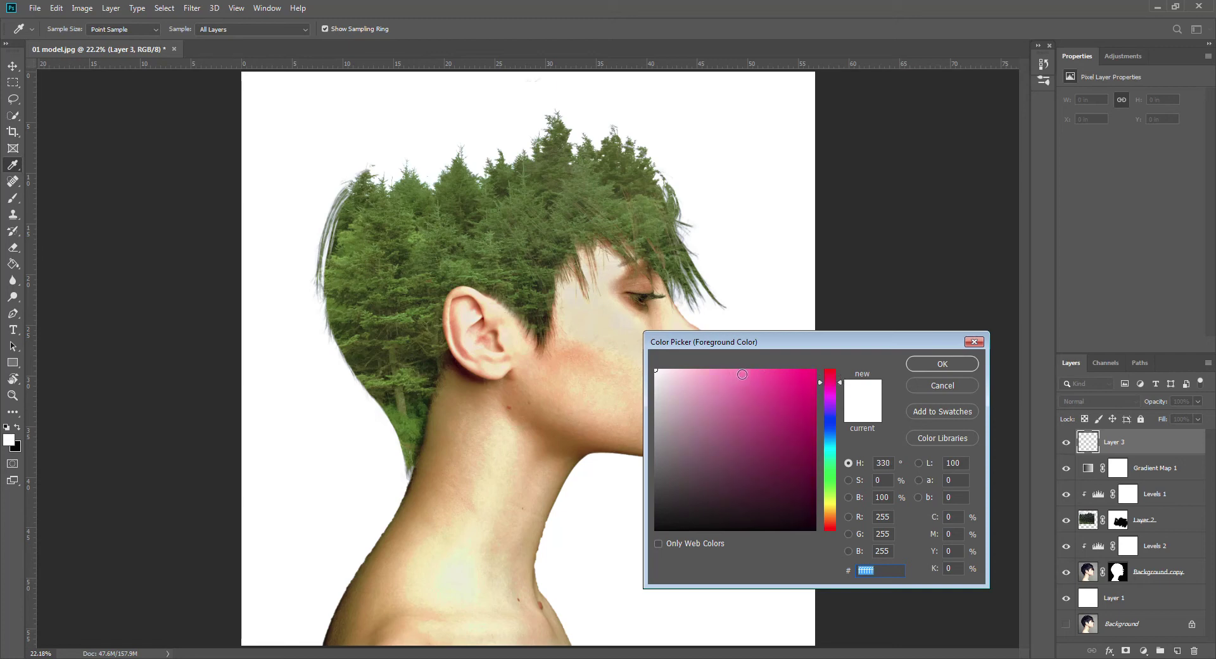
click(745, 375)
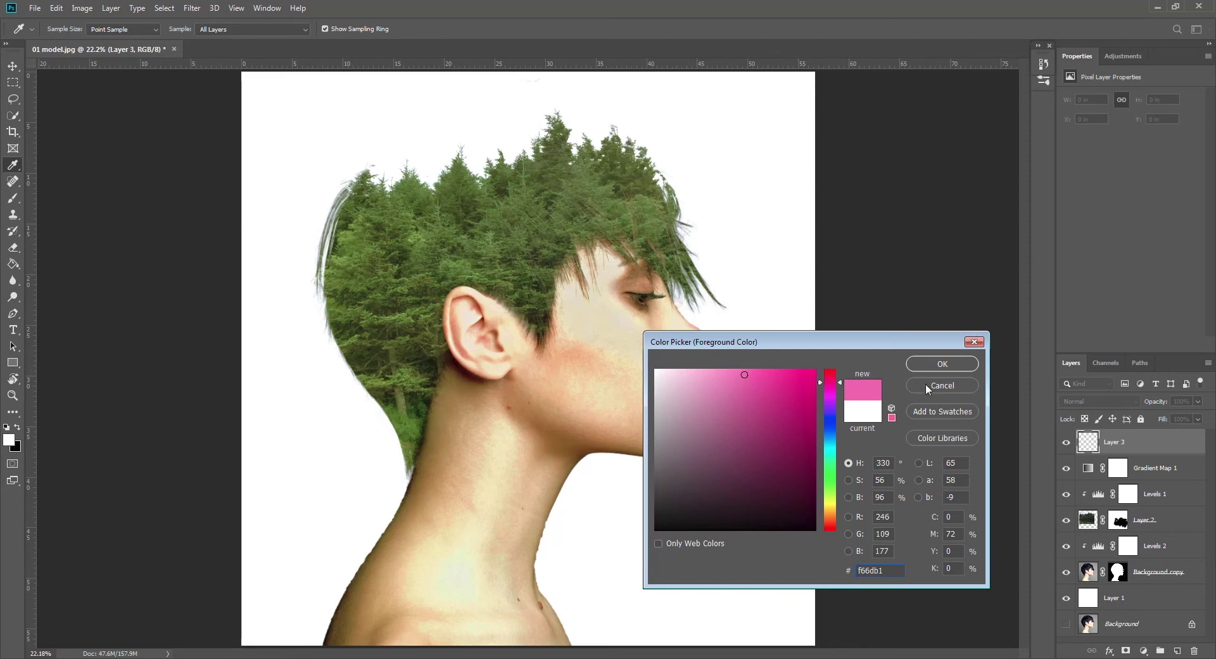
click(944, 363)
key(b)
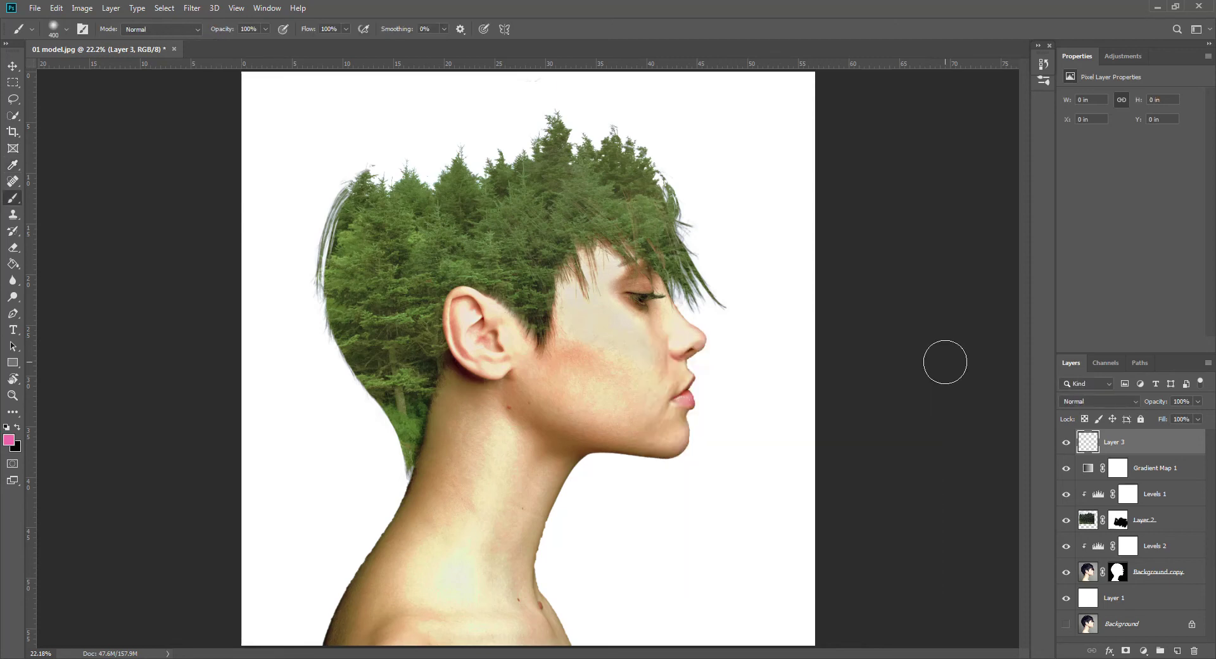
Set the background color to a deep magenta with hue 311°.
click(19, 447)
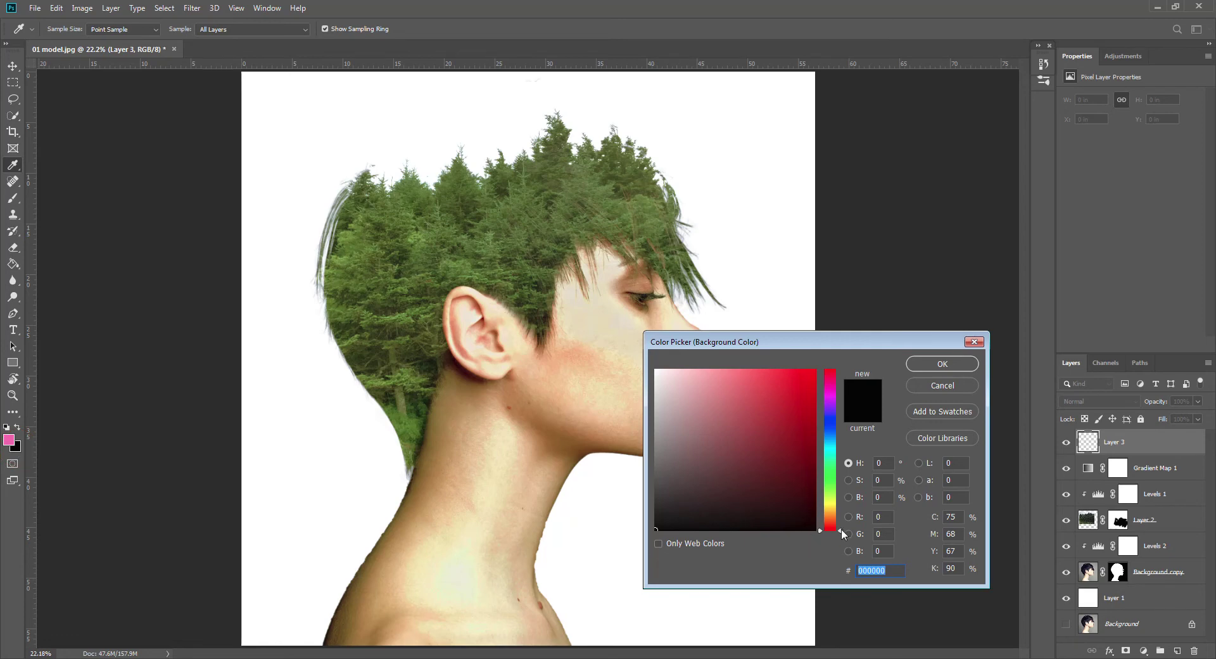
drag(839, 533, 841, 399)
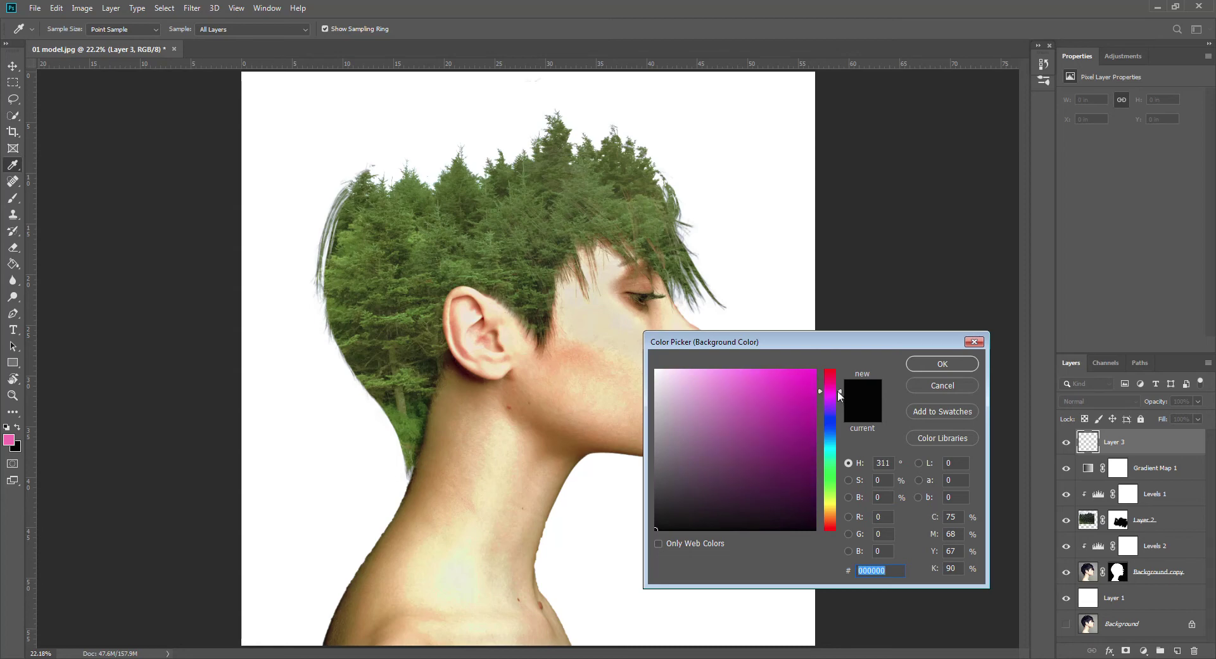
click(796, 404)
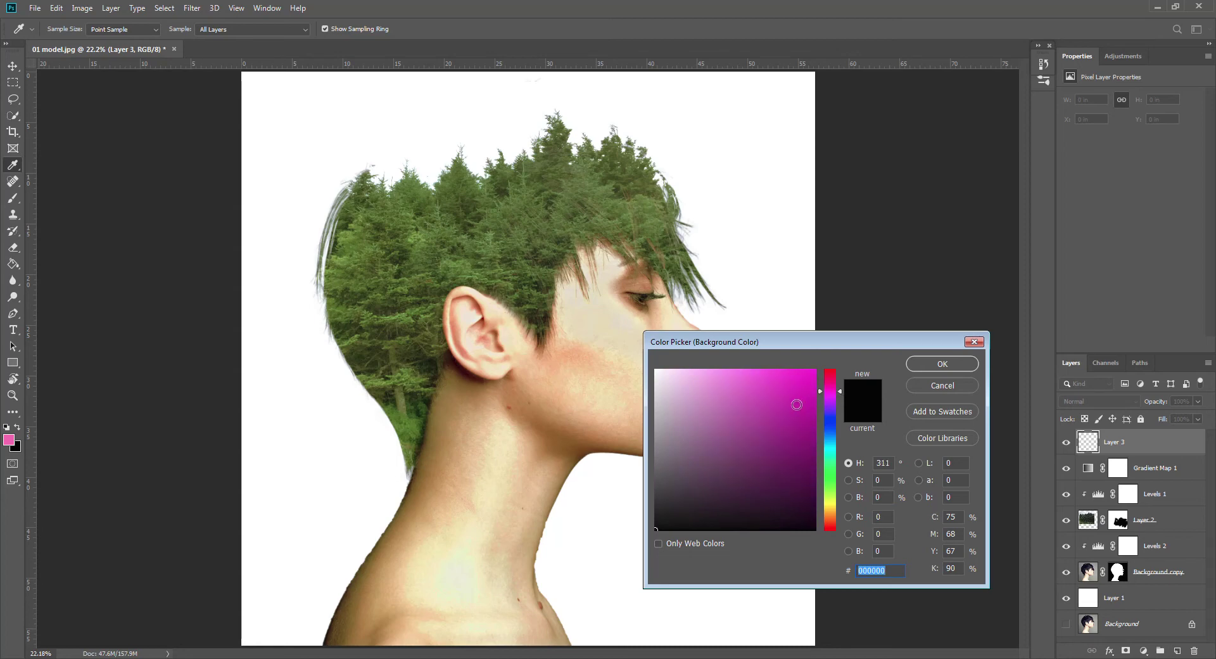
click(940, 364)
key(b)
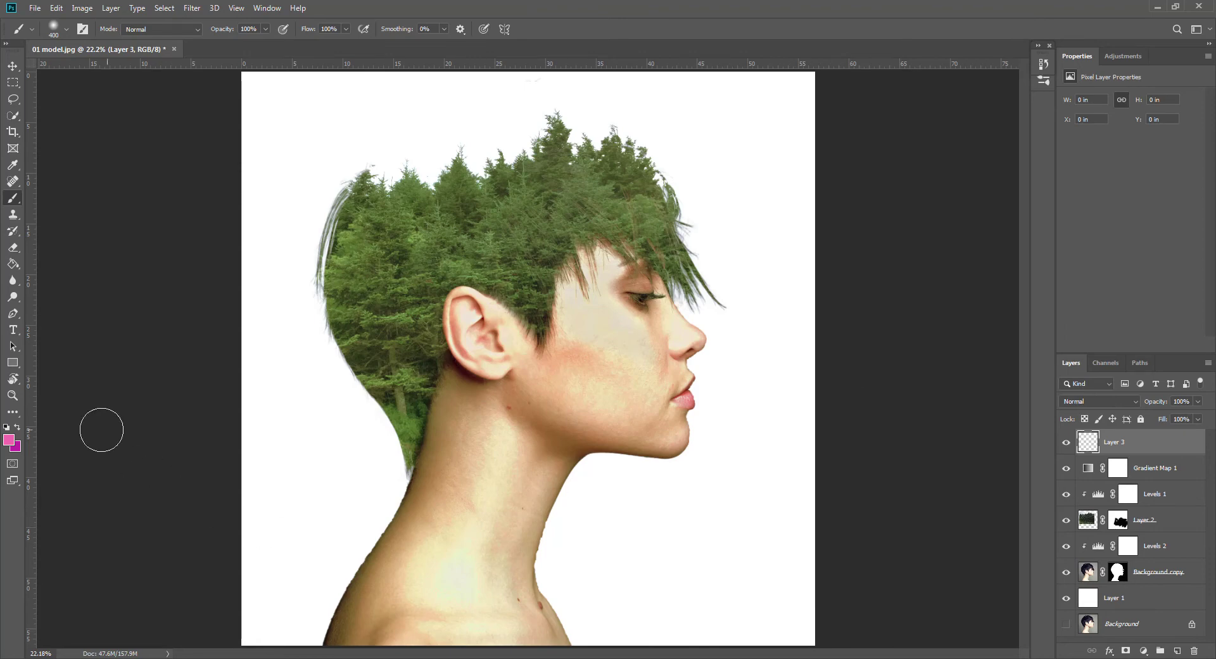
Fill the new layer with a pink-to-magenta radial gradient running from the canvas center to its lower-left corner.
click(13, 265)
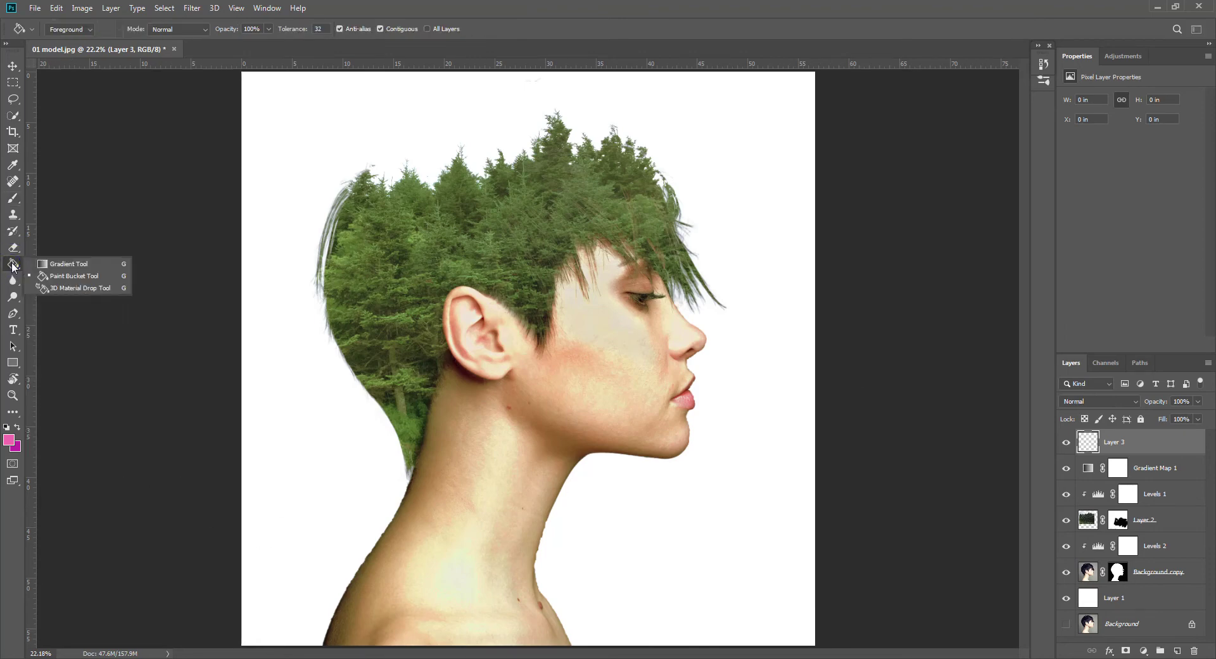
click(67, 264)
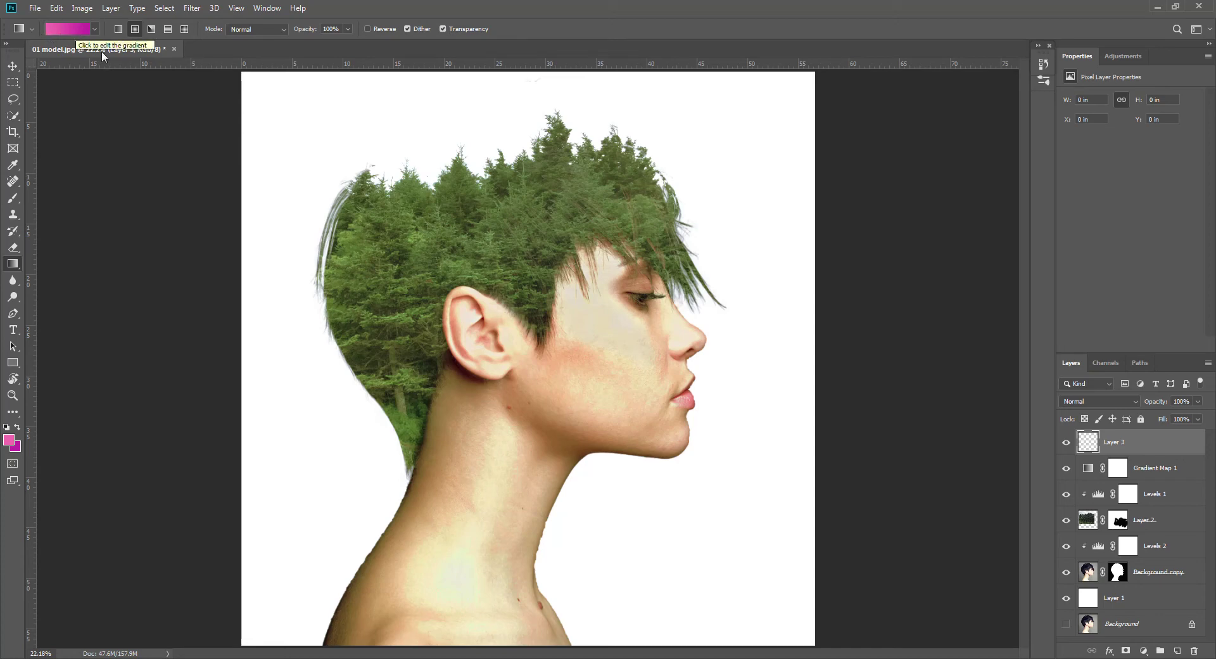
click(135, 29)
drag(533, 324, 360, 545)
drag(298, 612, 239, 647)
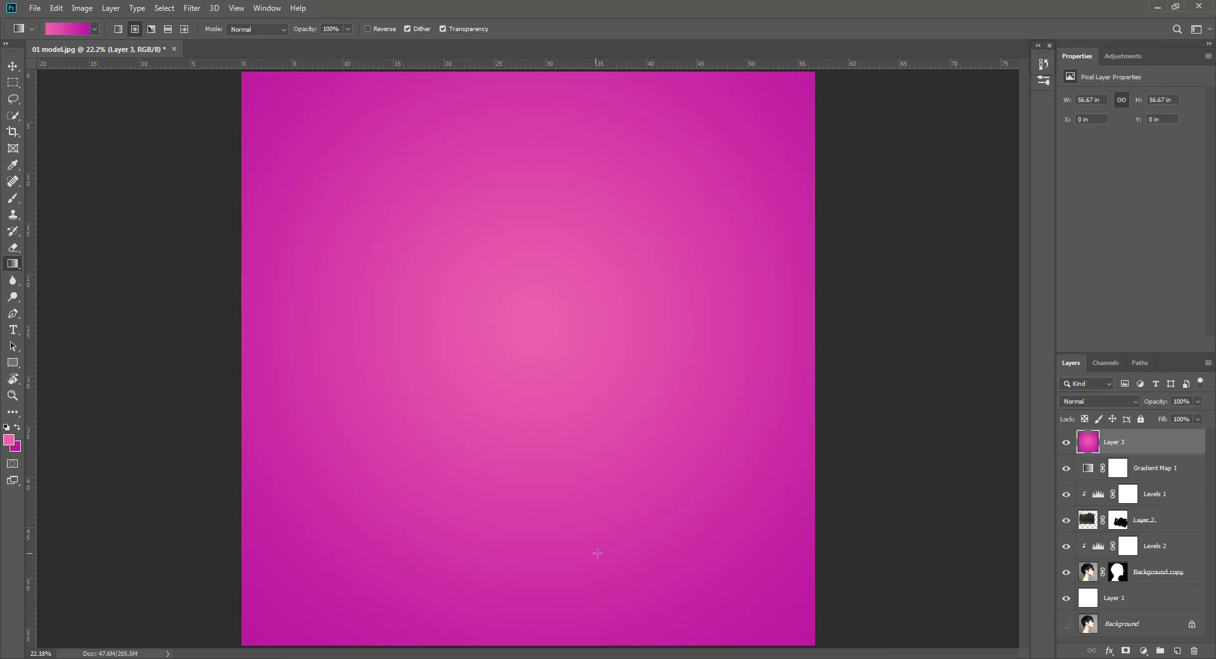
Set the pink gradient layer to Multiply and clip a Hue/Saturation adjustment to it with saturation -78.
click(1136, 401)
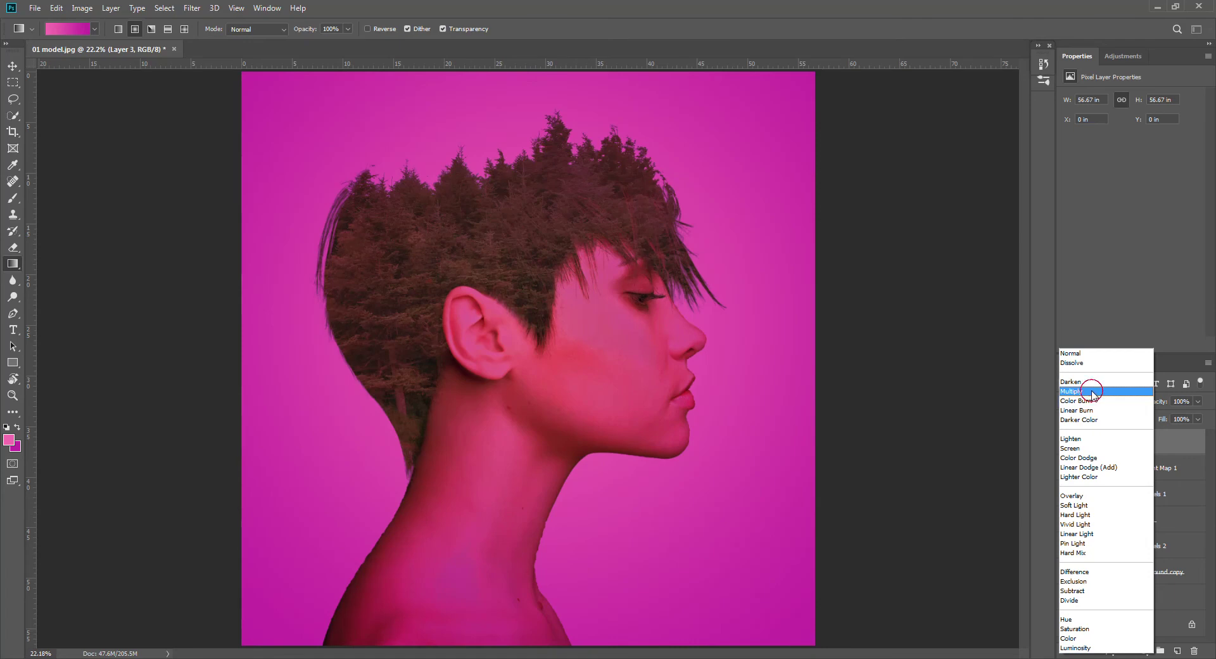
click(1092, 391)
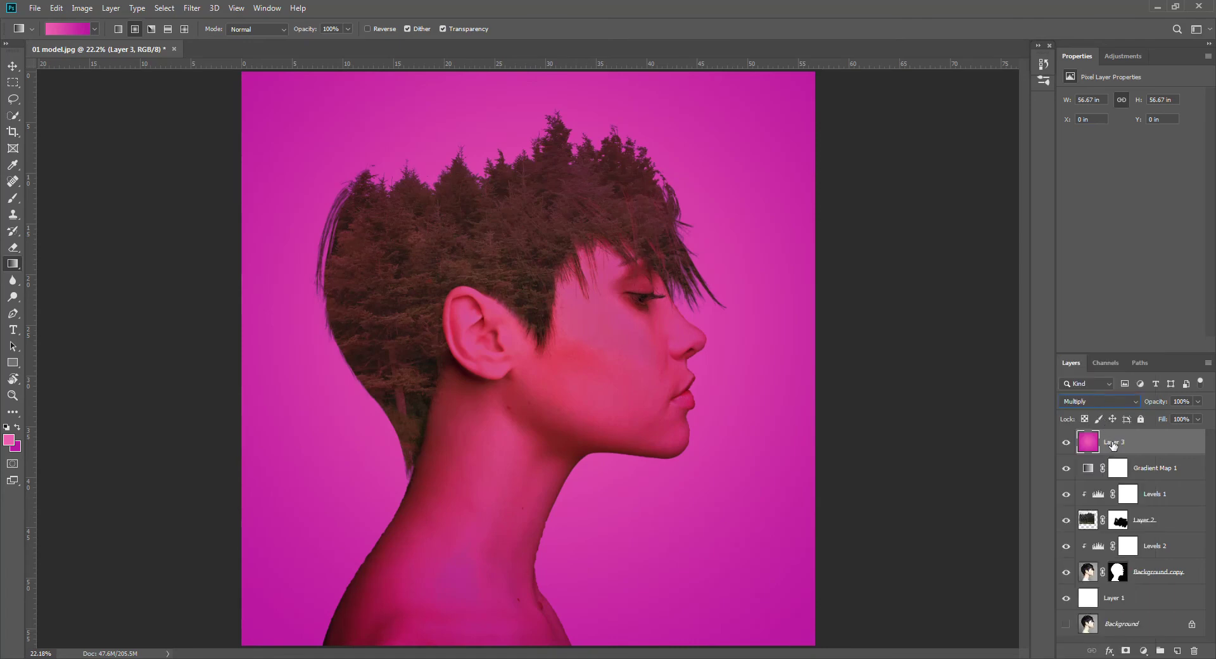
click(1144, 651)
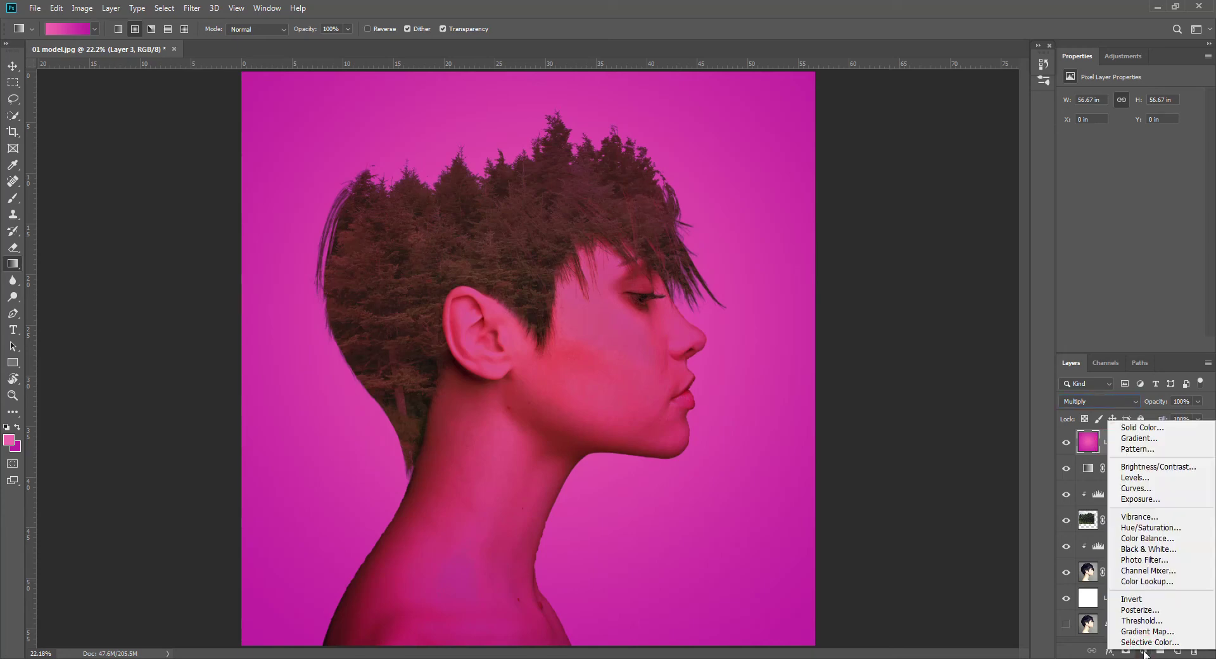
click(1133, 529)
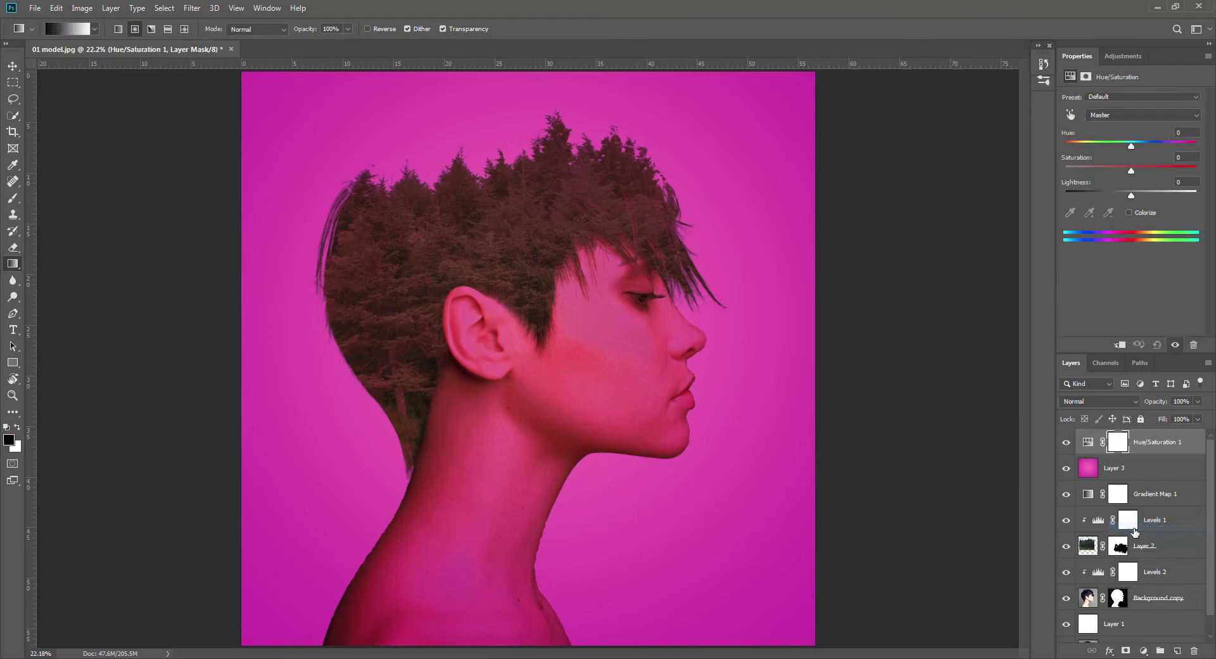
alt+click(1090, 454)
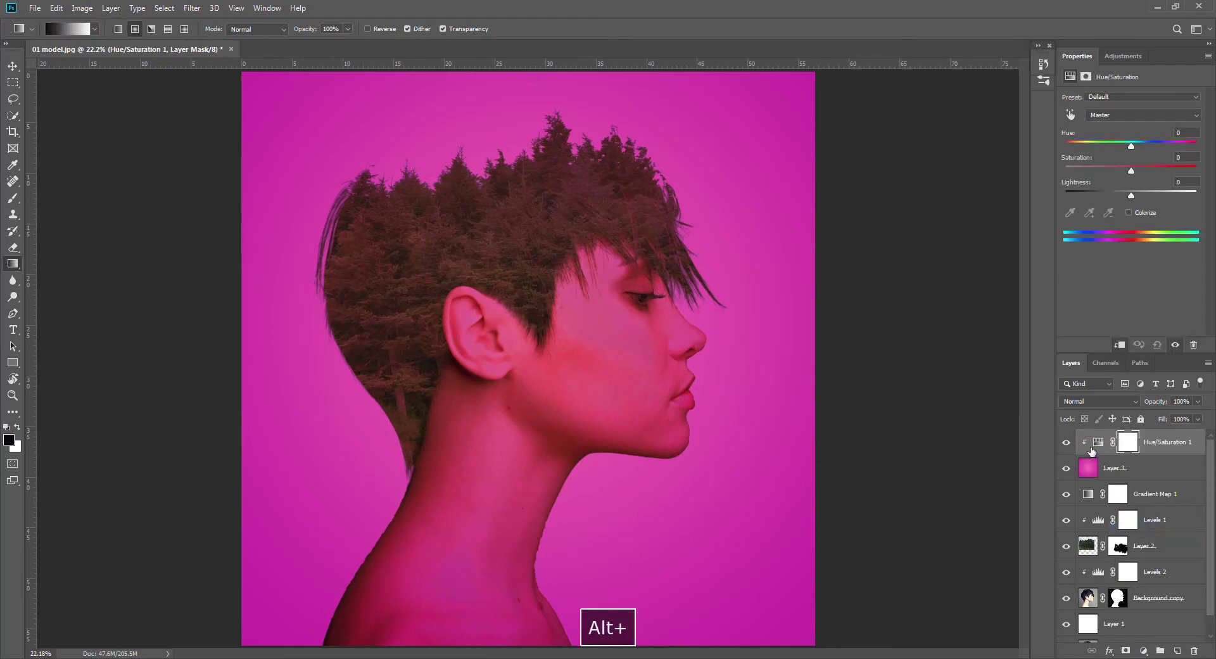
drag(1131, 170, 1082, 175)
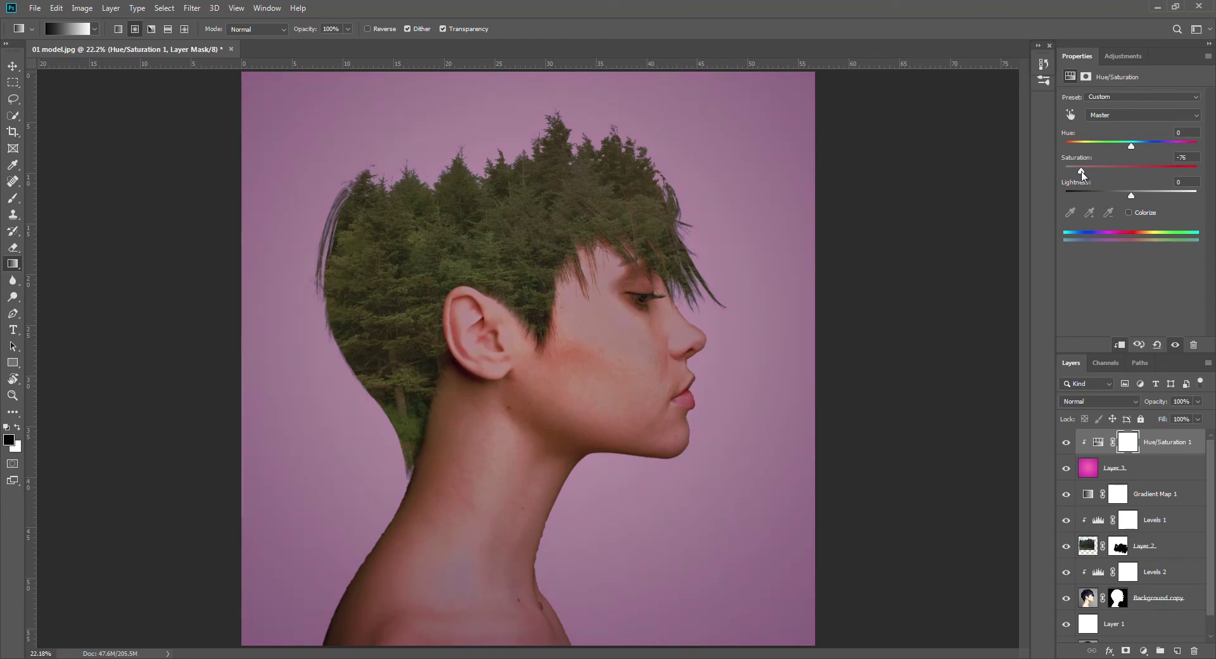
drag(1082, 175, 1080, 175)
Add a Gradient Map adjustment above the Hue/Saturation layer using the black-to-white gradient preset.
click(1146, 653)
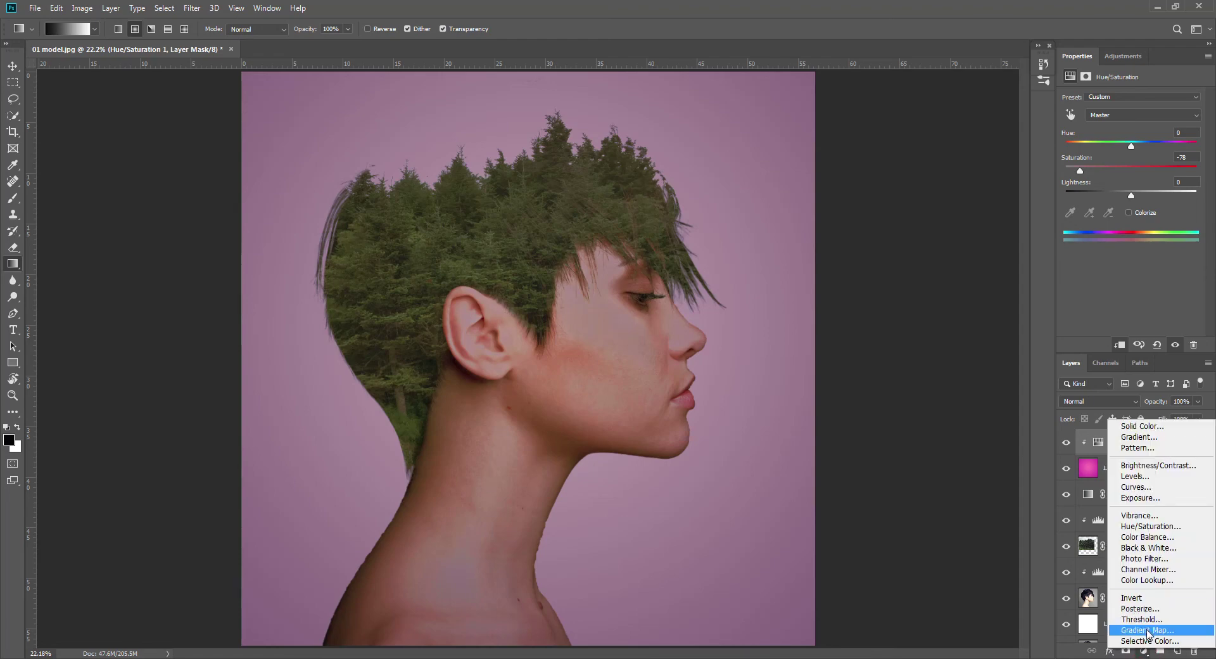
click(1147, 630)
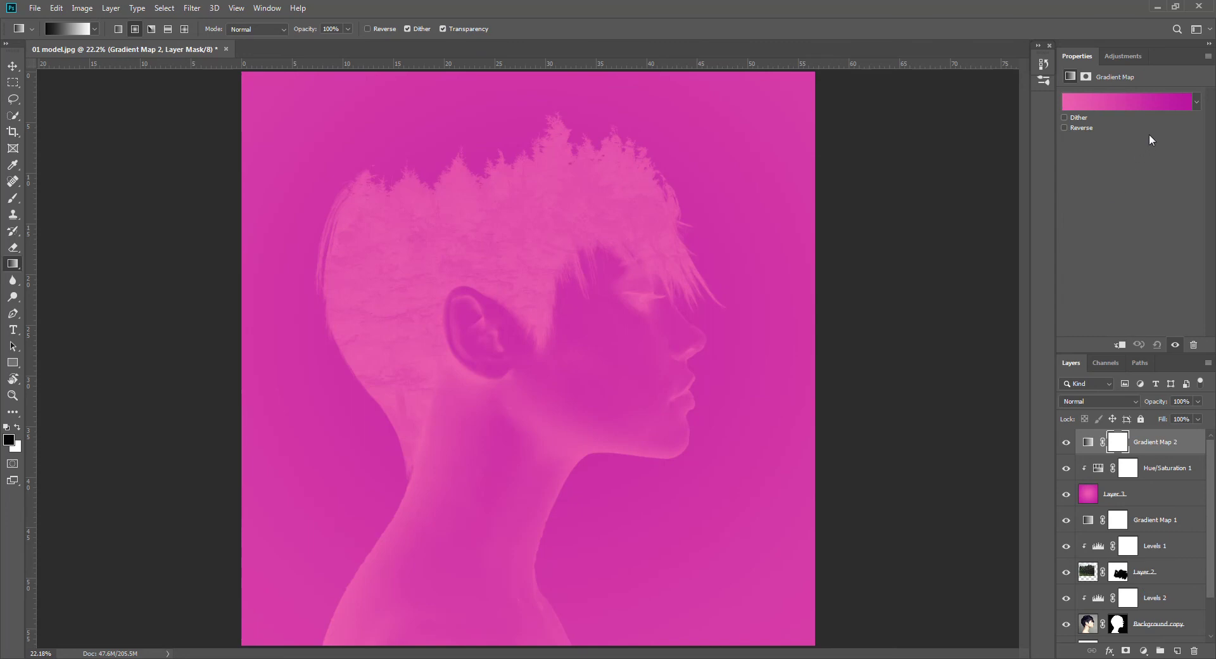
click(1198, 101)
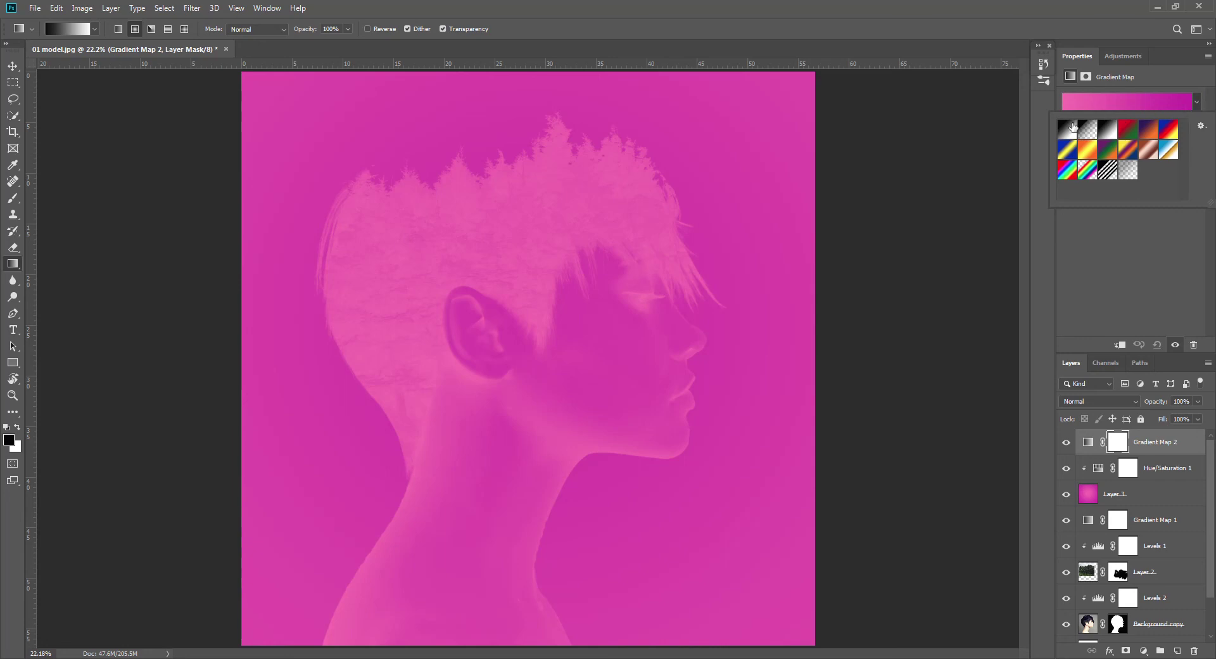
click(1068, 131)
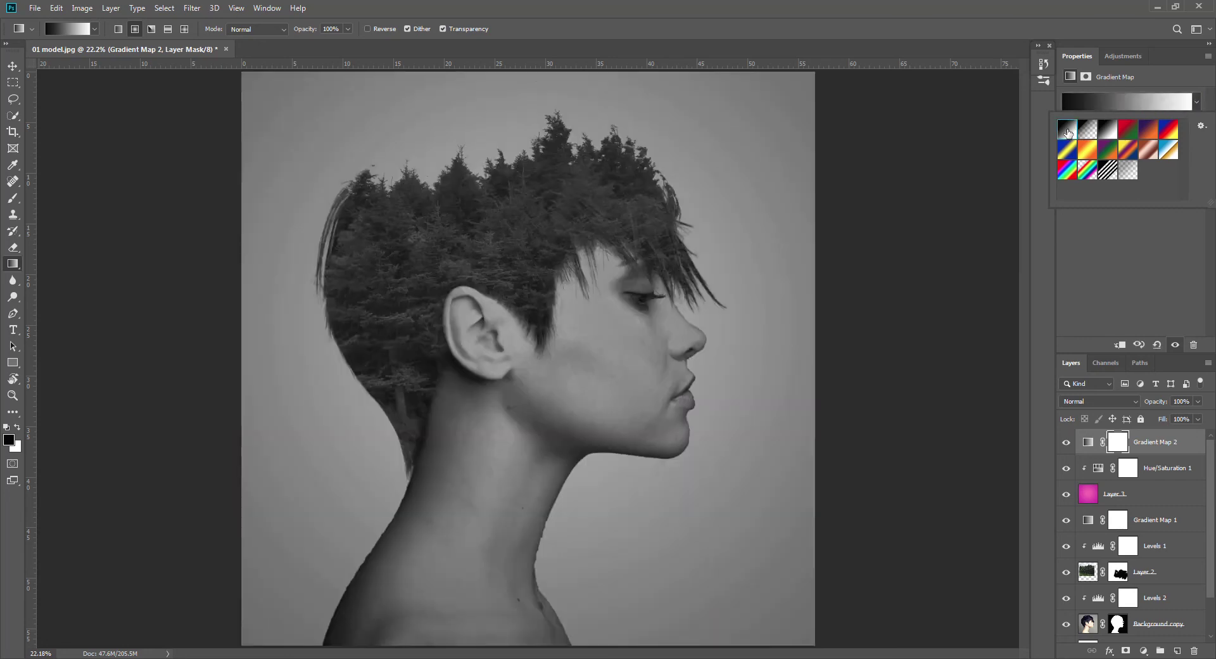
Set the black-to-white gradient map to Soft Light at 30% opacity, and compare the image with it hidden and shown.
click(1135, 398)
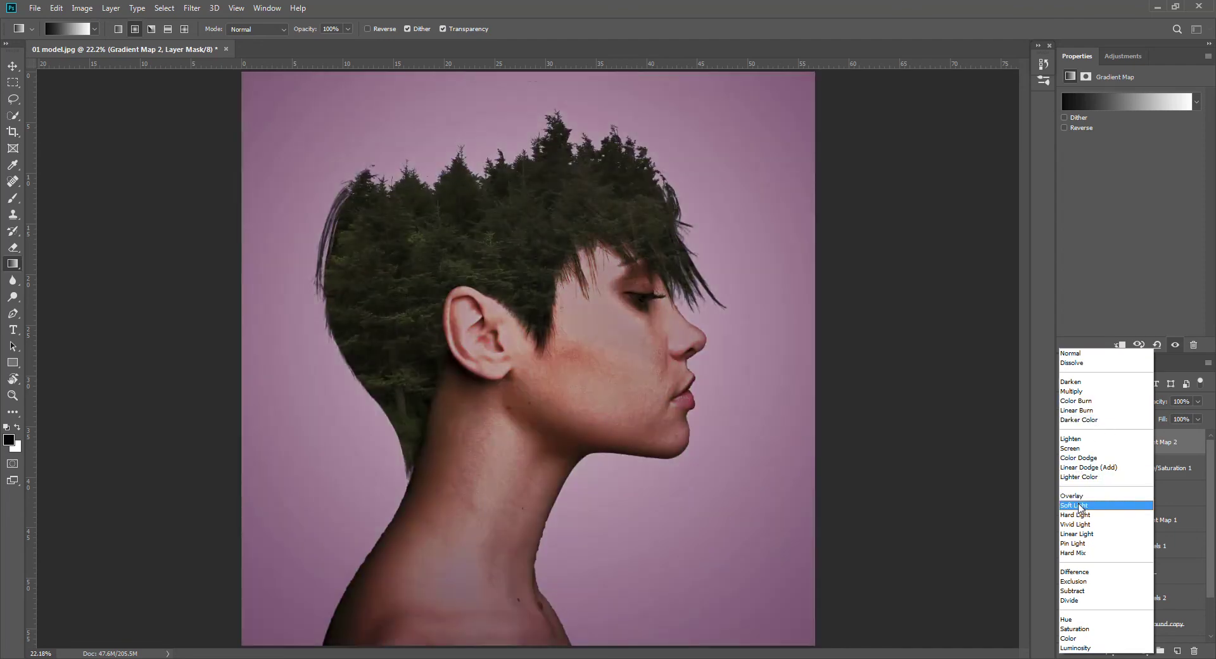
click(1077, 506)
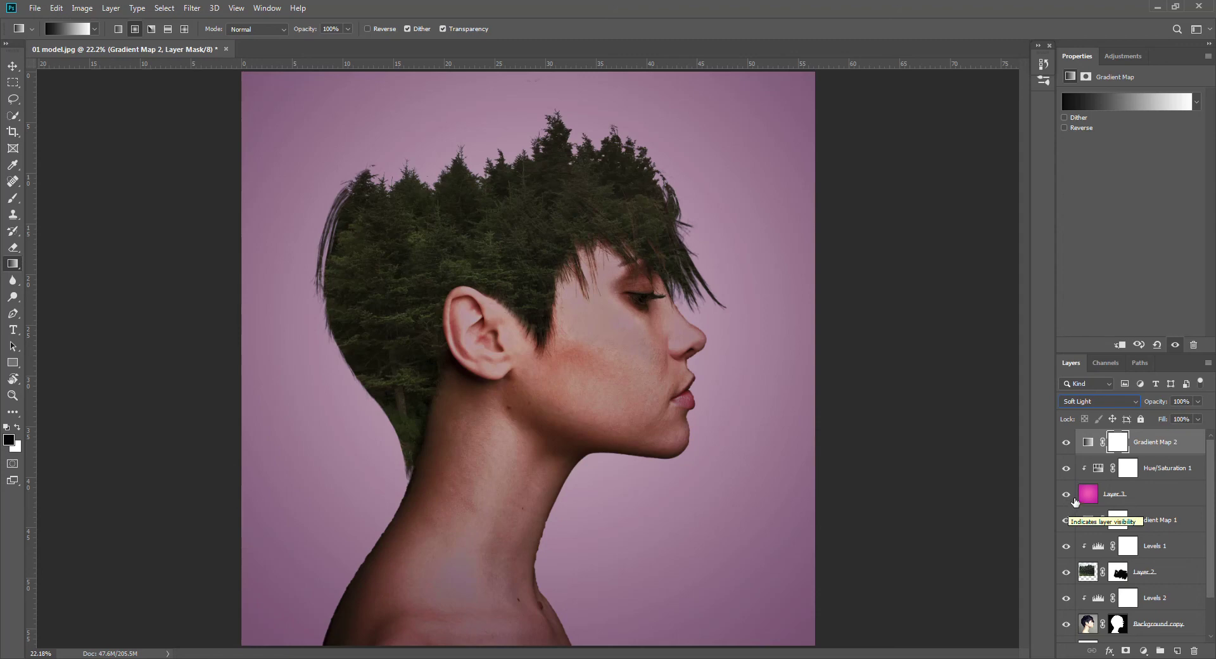
click(1198, 403)
drag(1199, 417, 1159, 422)
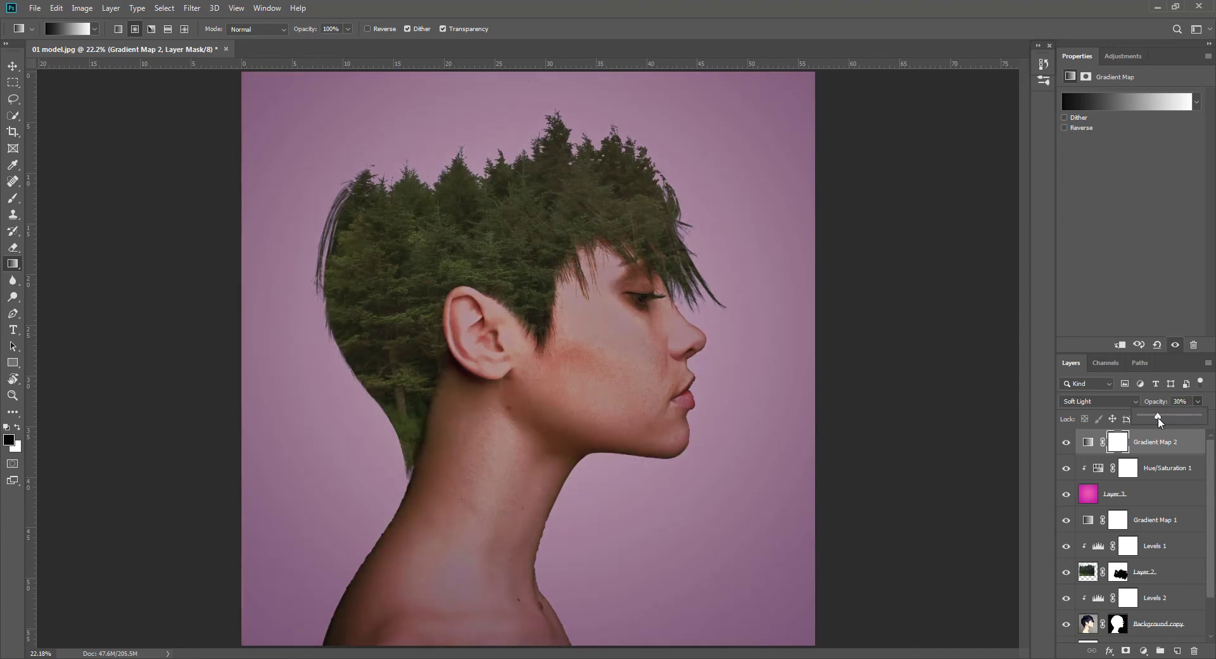
click(1066, 443)
click(1066, 443)
click(1066, 444)
click(1066, 443)
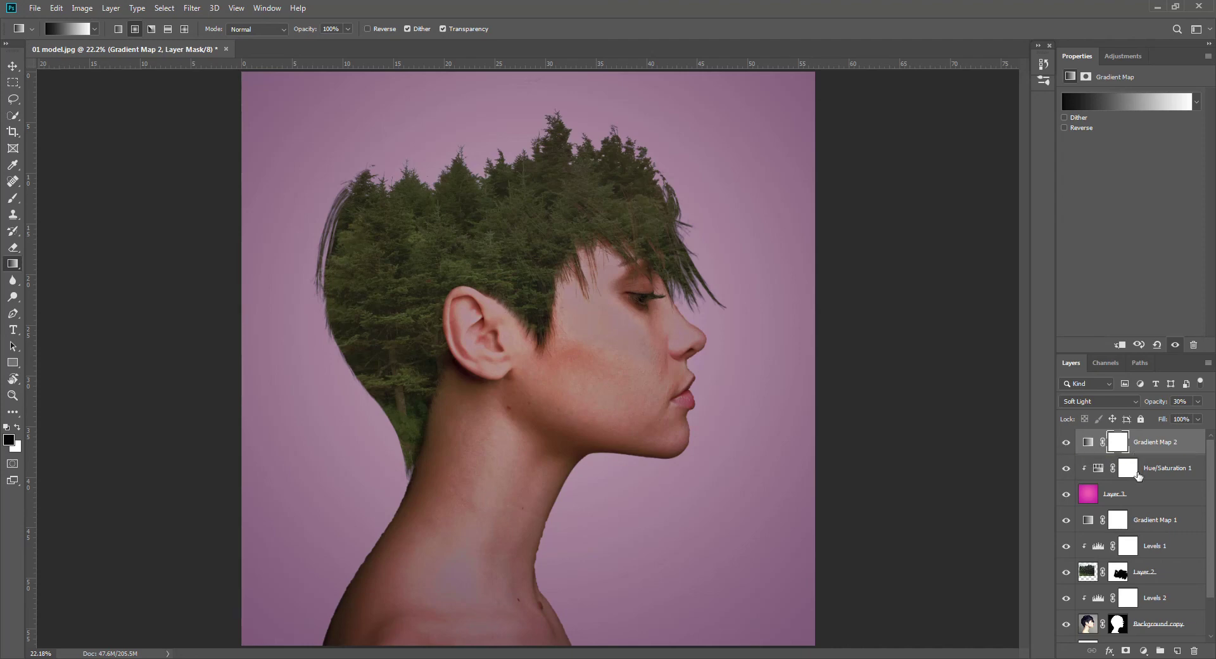
Add a Black & White adjustment above the gradient map with Reds 22 and Yellows 56, at 41% layer opacity.
click(1145, 653)
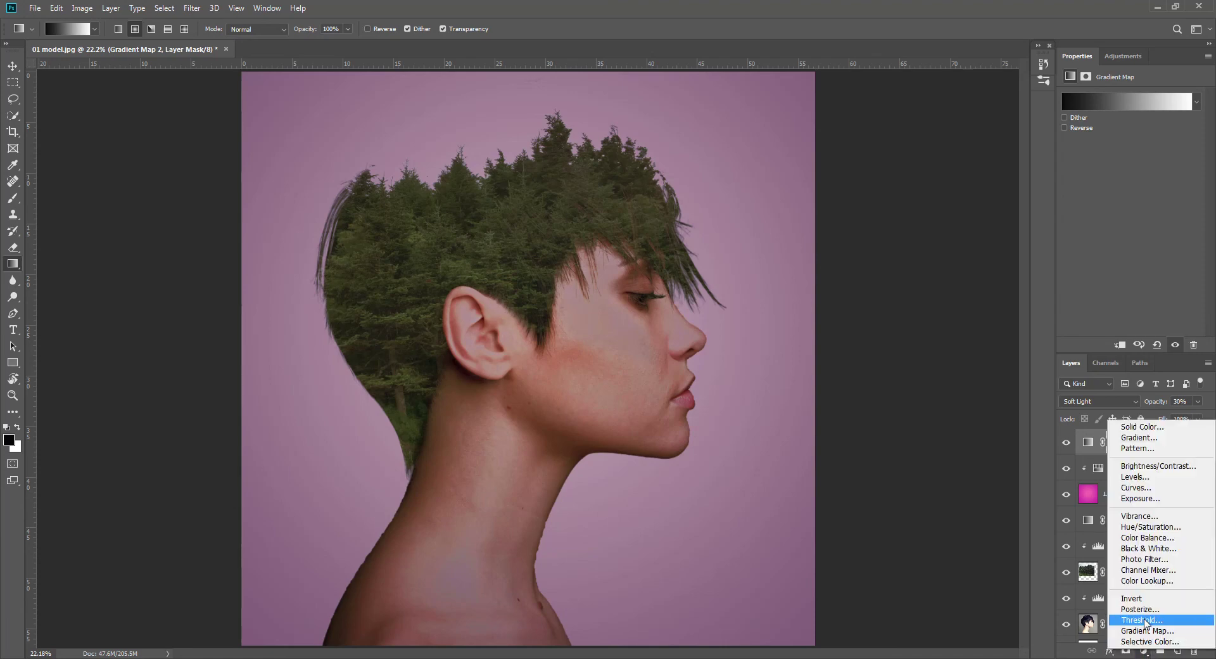
click(1151, 549)
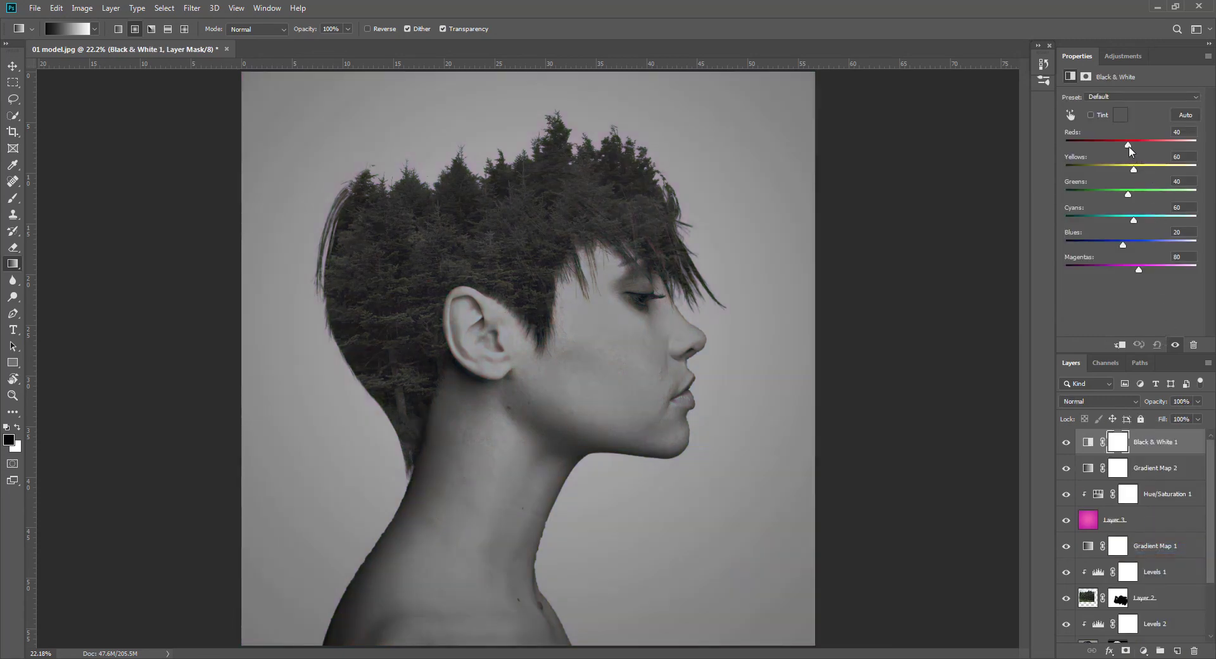
drag(1128, 144, 1134, 169)
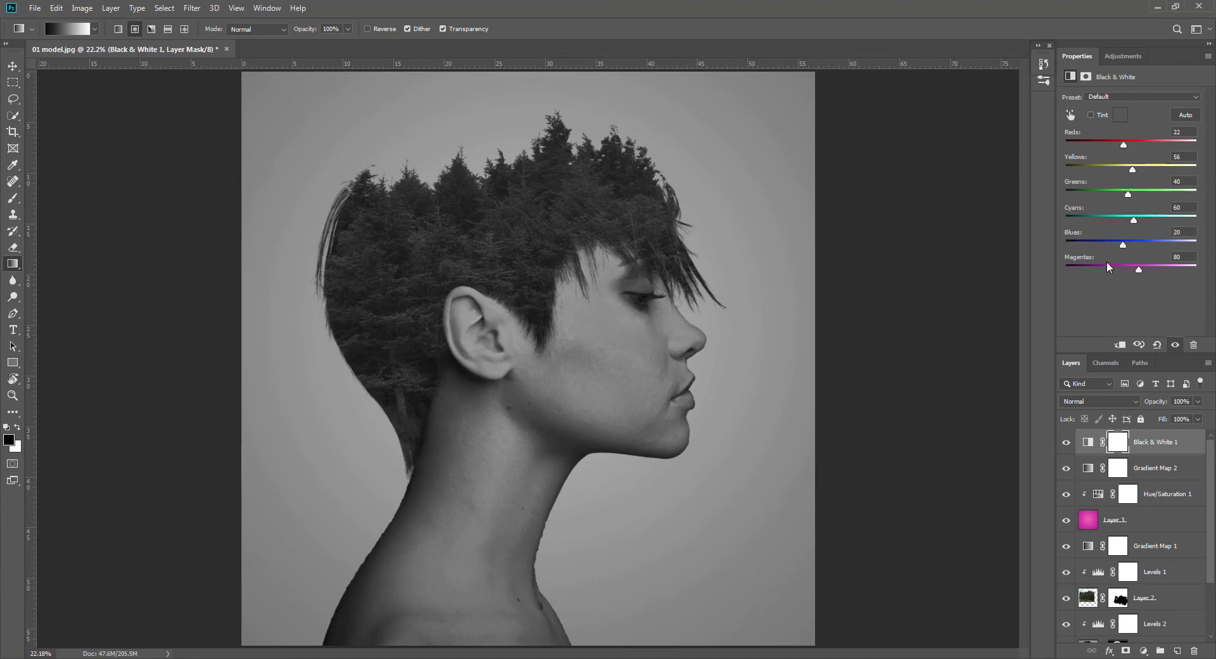
click(1198, 401)
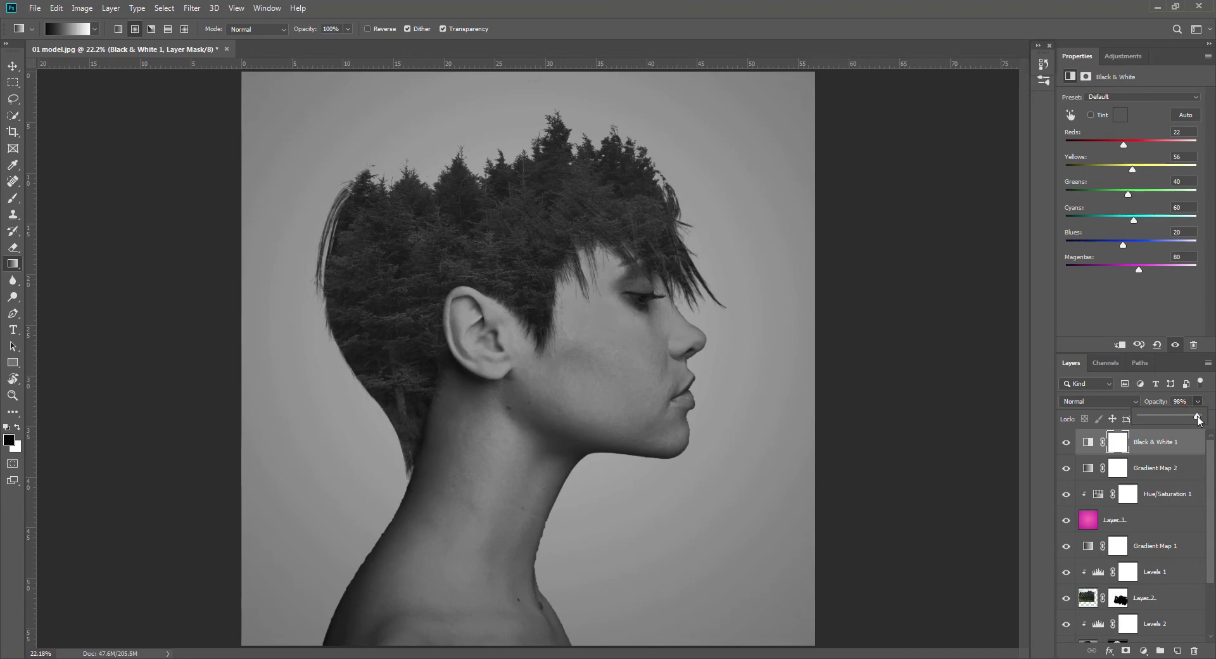
drag(1199, 418, 1168, 420)
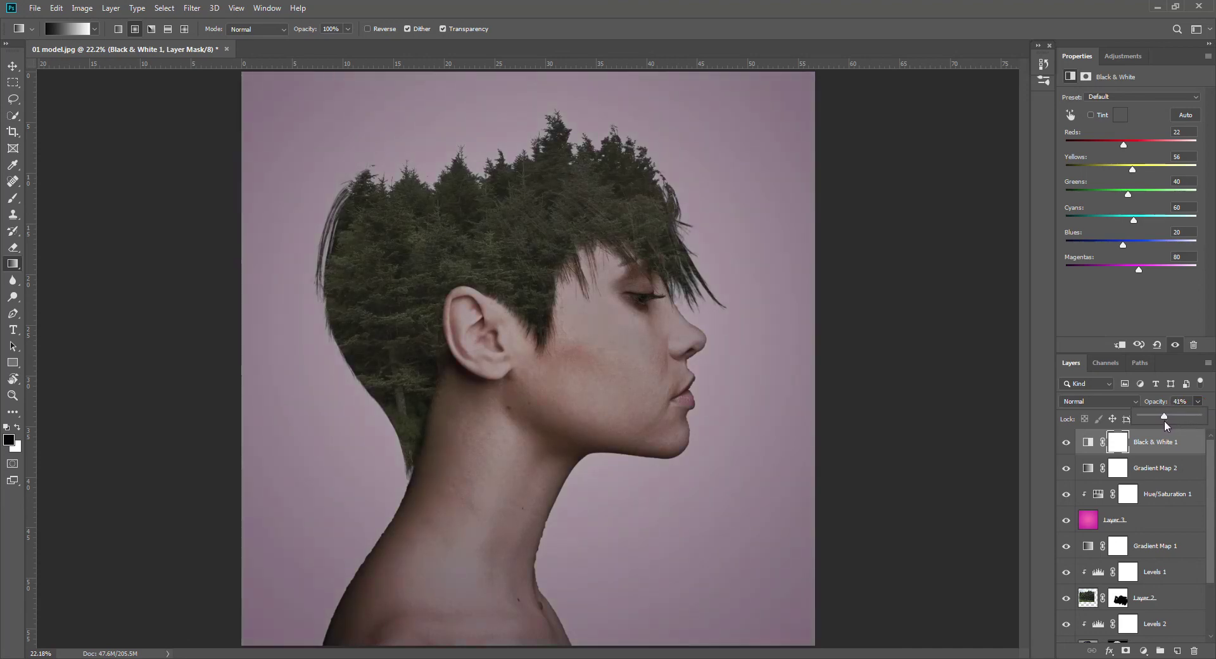